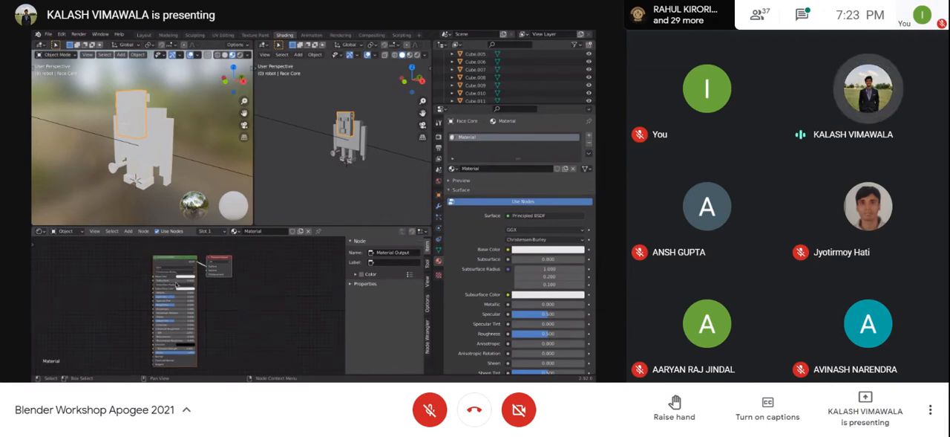
Step: Set the Roughness of the face's Principled BSDF material to 1.000
scroll(175, 291, "up", 7)
middle_click_drag(160, 244, 151, 319, "shift")
scroll(166, 298, "down", 1)
scroll(110, 299, "down", 1)
scroll(110, 299, "up", 1)
middle_click_drag(155, 348, 151, 288)
middle_click_drag(150, 317, 134, 339)
middle_click_drag(143, 253, 146, 307)
middle_click_drag(127, 343, 142, 332)
middle_click_drag(127, 191, 128, 195)
left_click_drag(190, 313, 245, 308)
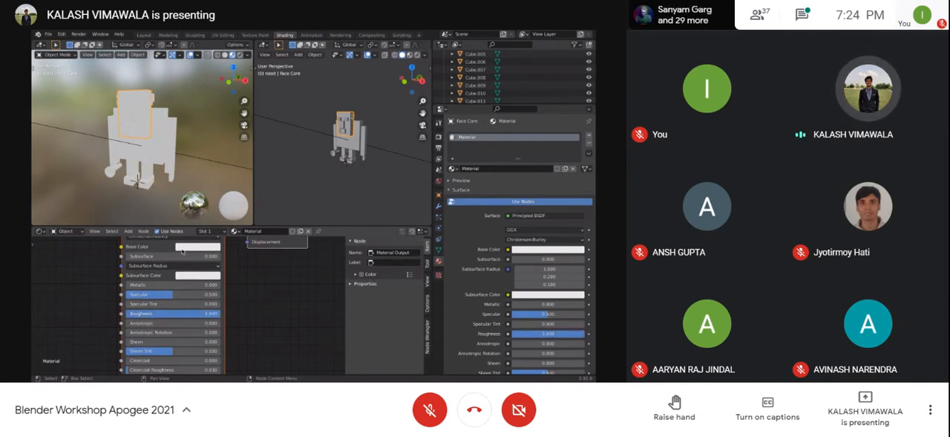
middle_click_drag(186, 165, 173, 168)
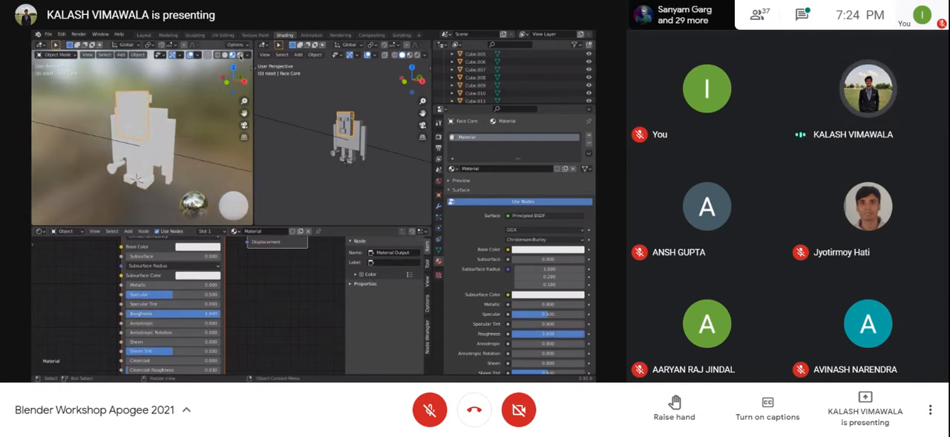
Step: Preview the robot with Scene World lighting in the viewport shading options and switch it back off
left_click(248, 55)
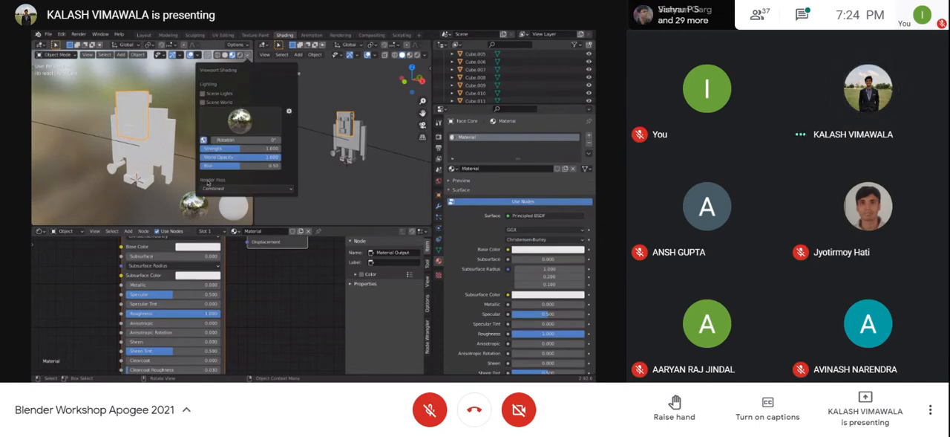
left_click(203, 102)
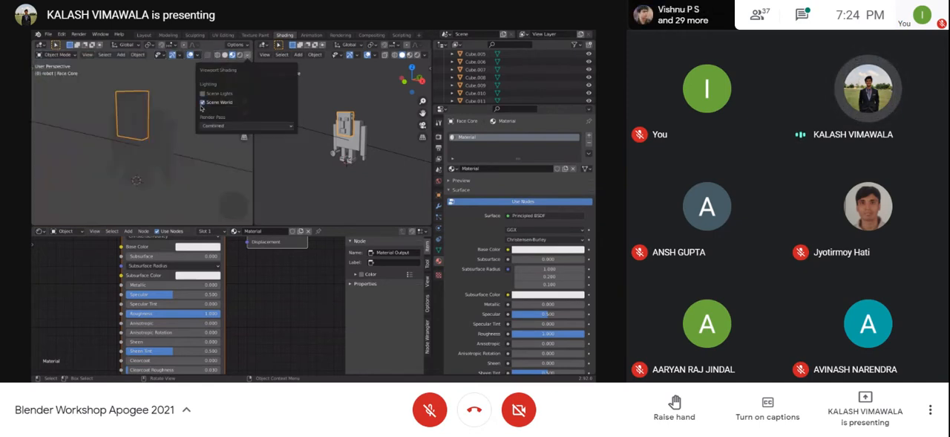
left_click(202, 103)
left_click(248, 57)
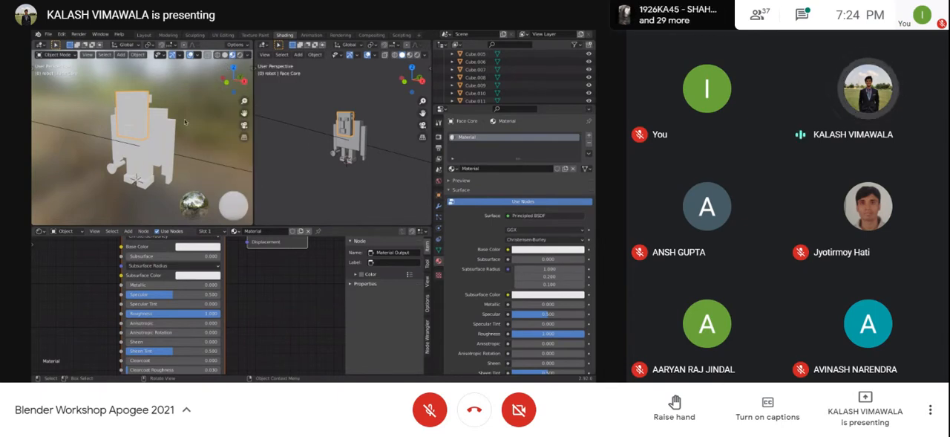
Step: Set the face material's Metallic to 1.000 and link that material to all robot parts
left_click_drag(146, 286, 249, 289)
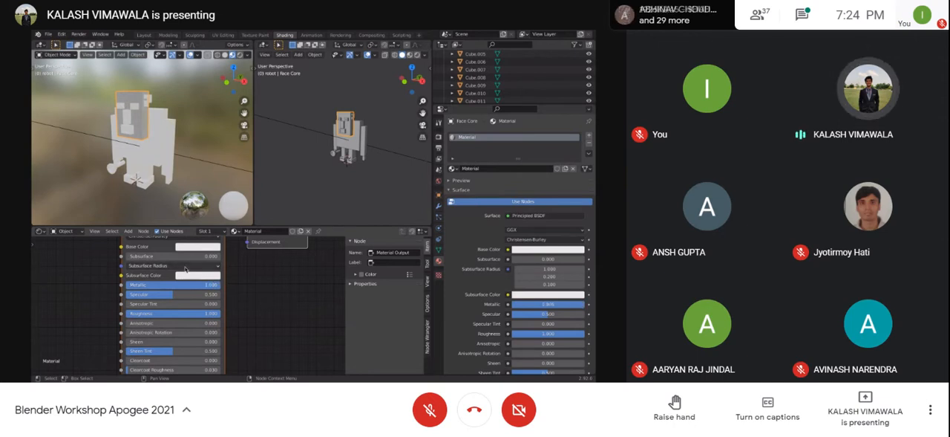
middle_click_drag(167, 208, 152, 156)
key("a")
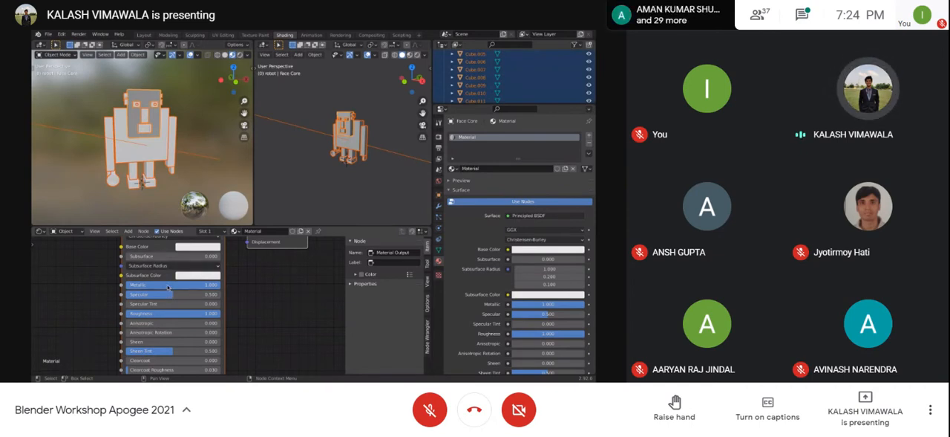
left_click(199, 286)
key("Return")
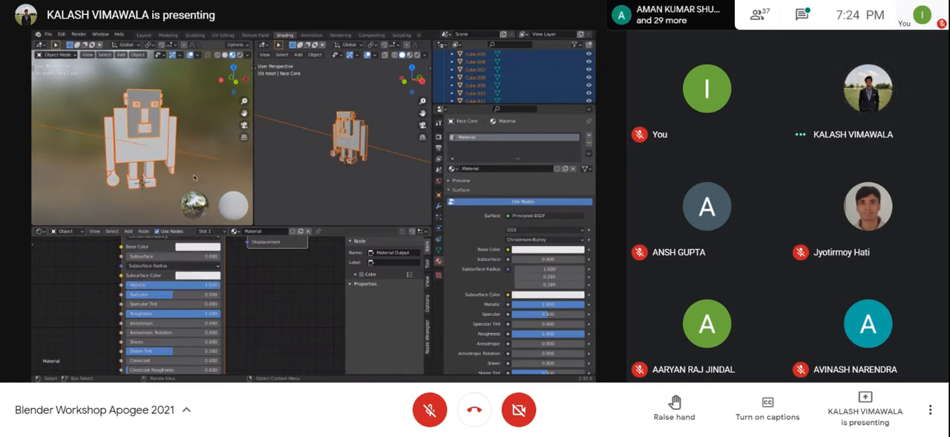
key("ctrl+l")
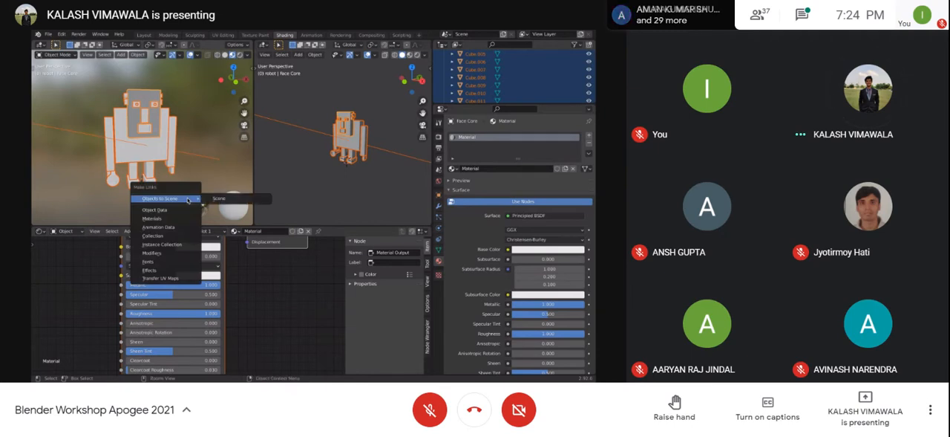
left_click(176, 219)
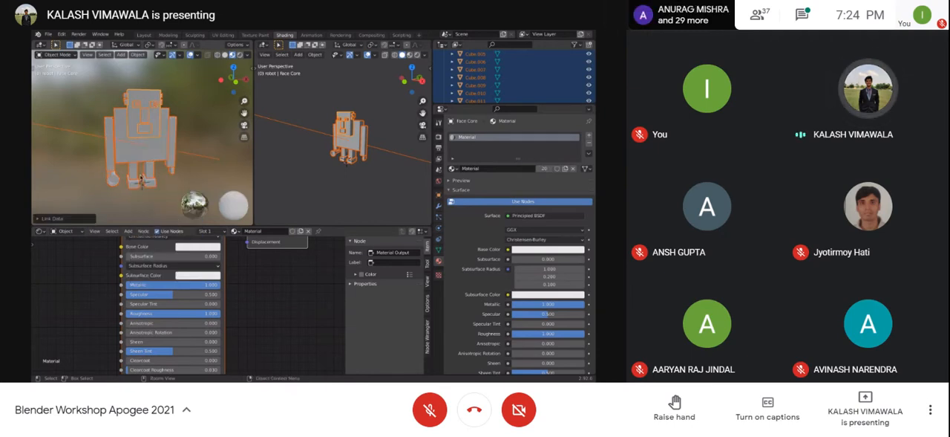
middle_click_drag(177, 155, 137, 139)
Step: Set the shared material's Roughness to 0.000 and deselect all robot parts
mouse_move(204, 284)
left_mouse_down()
mouse_move(126, 285)
mouse_move(212, 285)
mouse_move(95, 299)
mouse_move(200, 305)
mouse_move(82, 326)
mouse_move(227, 332)
left_mouse_up()
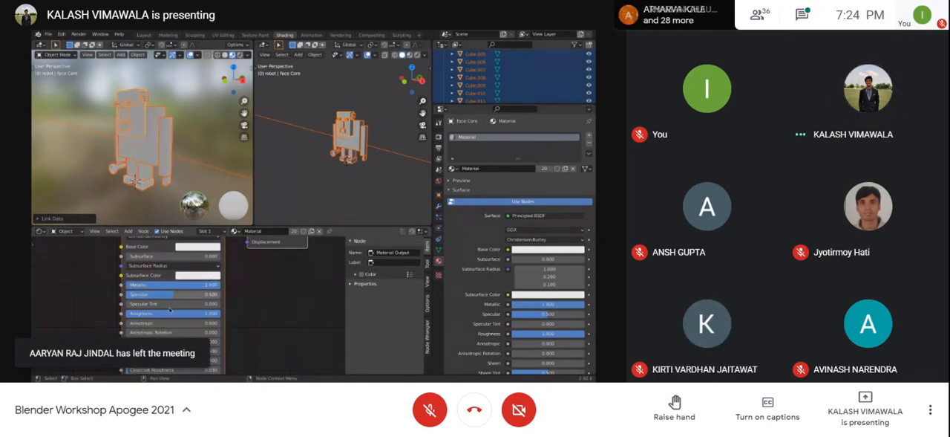
left_click_drag(152, 313, 54, 310)
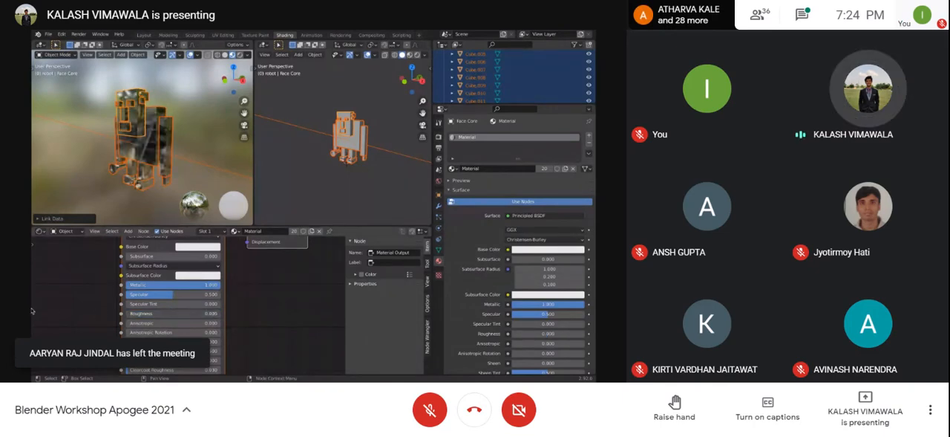
middle_click_drag(140, 141, 185, 165)
left_click(195, 148)
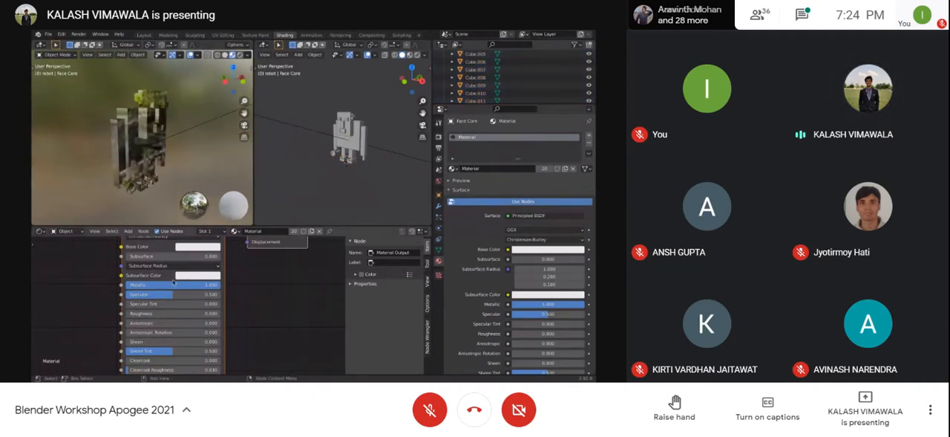
Step: Try the shared material with Metallic at 0.000, and again at 1.000 with Roughness about 0.2
left_click_drag(199, 288, 69, 302)
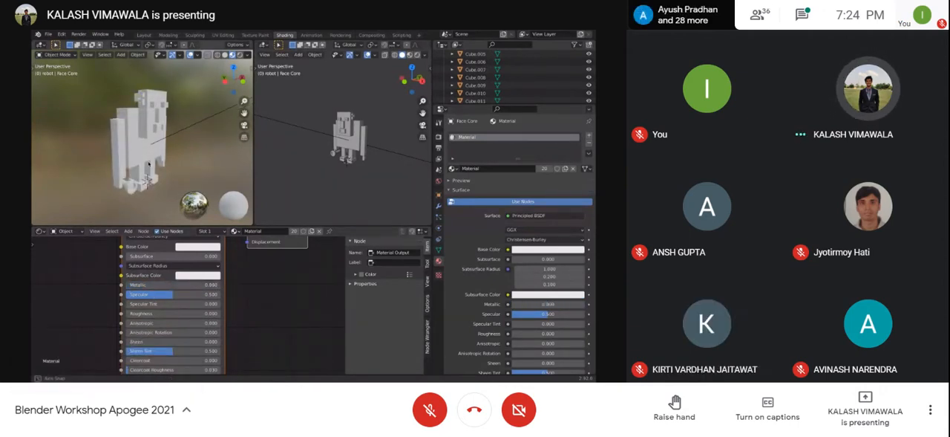
middle_click_drag(179, 192, 165, 194)
left_click_drag(133, 285, 259, 303)
left_click_drag(138, 313, 163, 320)
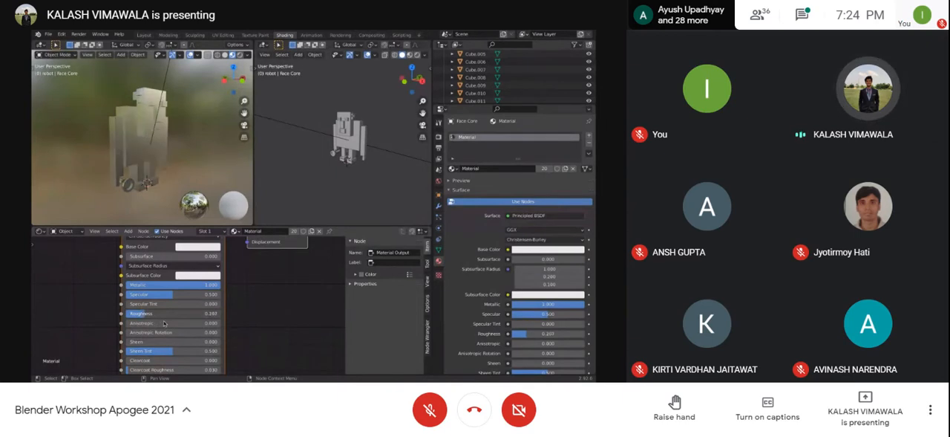
Step: Adjust the shared material to Metallic about 0.69 and Roughness about 0.51
left_click_drag(171, 324, 226, 313)
middle_click_drag(205, 251, 190, 285)
left_click_drag(166, 319, 128, 340)
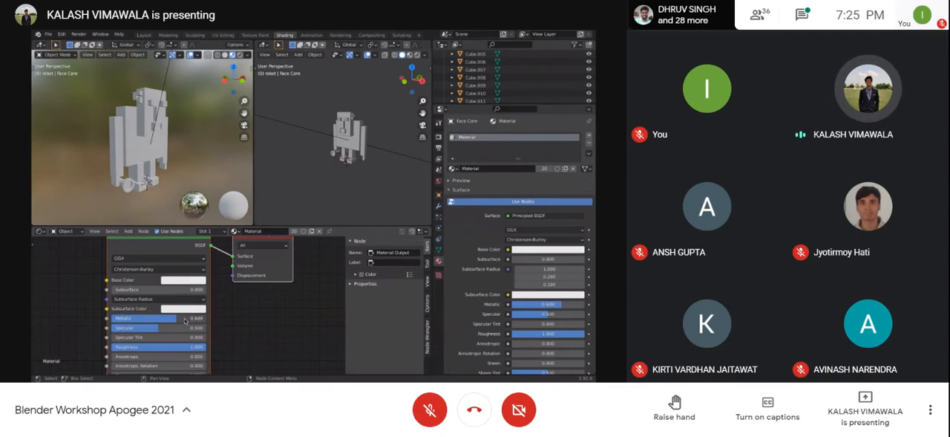
left_click_drag(168, 353, 127, 355)
Step: Select the face core and change its material's Base Color to a light tan skin tone
left_click(151, 122)
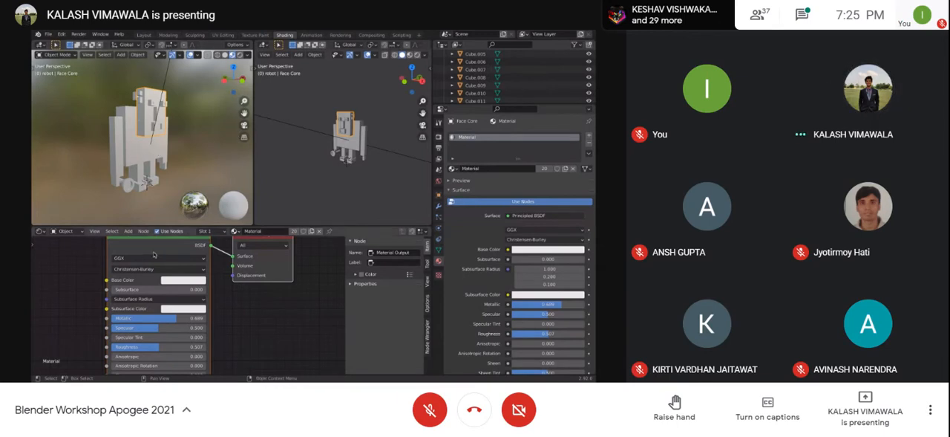
left_click(177, 280)
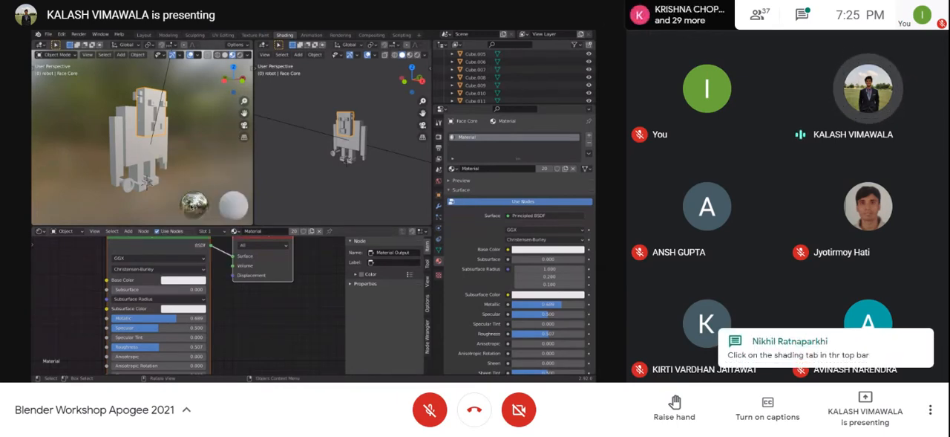
left_click(178, 280)
left_click(194, 193)
left_click(191, 194)
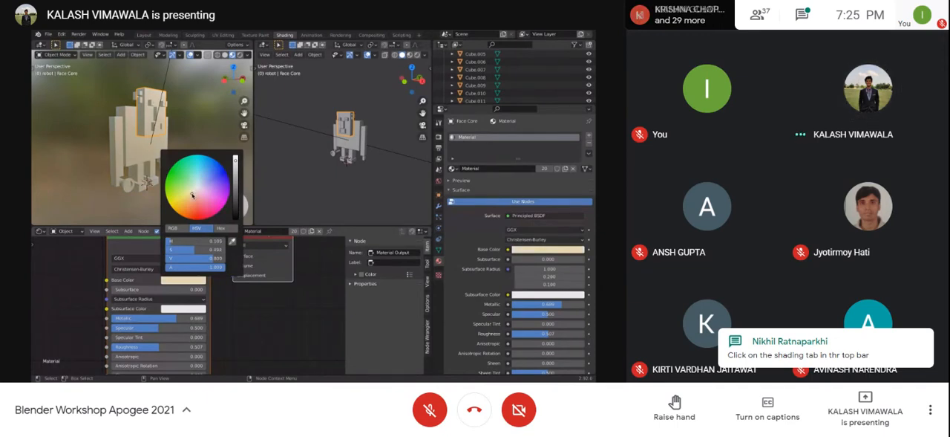
left_click_drag(238, 167, 237, 177)
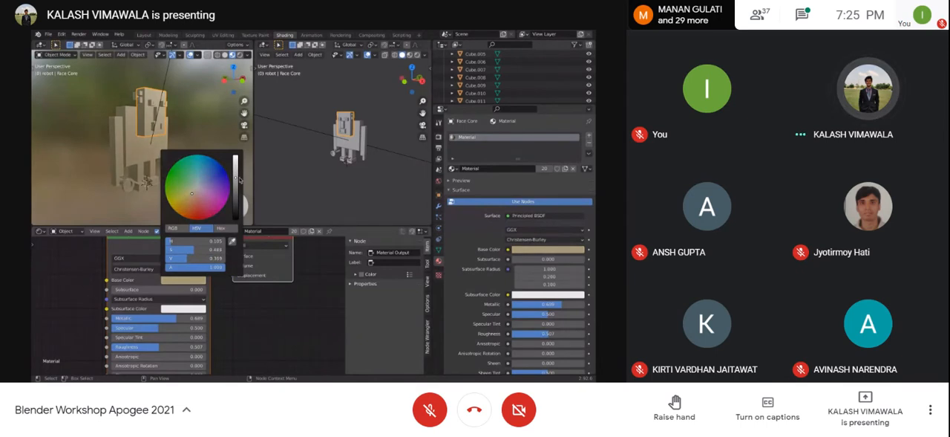
left_click(194, 197)
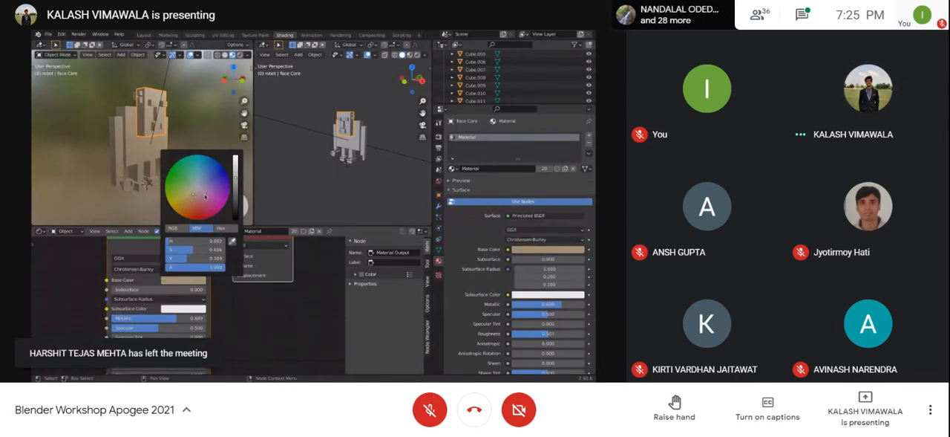
left_click_drag(236, 180, 236, 169)
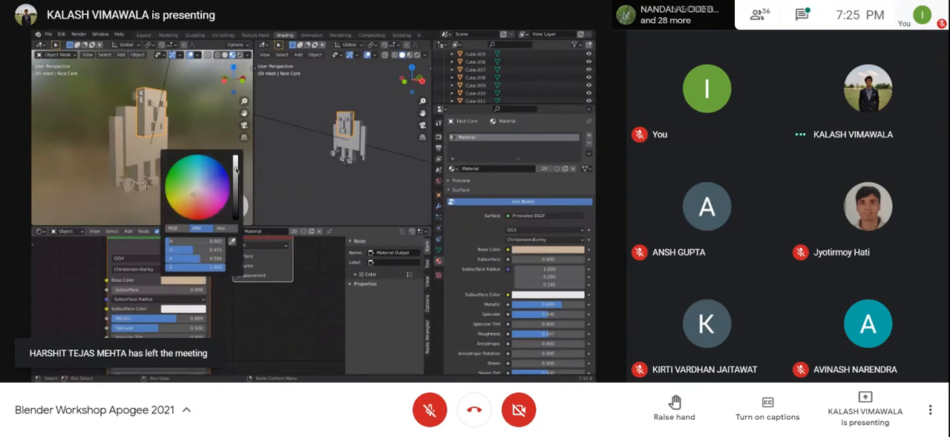
left_click(77, 279)
Step: Rename the face's material as Skin Tone Light
scroll(122, 293, "down", 2)
scroll(174, 298, "down", 1)
scroll(237, 308, "down", 1)
mouse_move(242, 308)
middle_mouse_down()
mouse_move(216, 304)
mouse_move(229, 305)
middle_mouse_up()
middle_click_drag(147, 176, 113, 104)
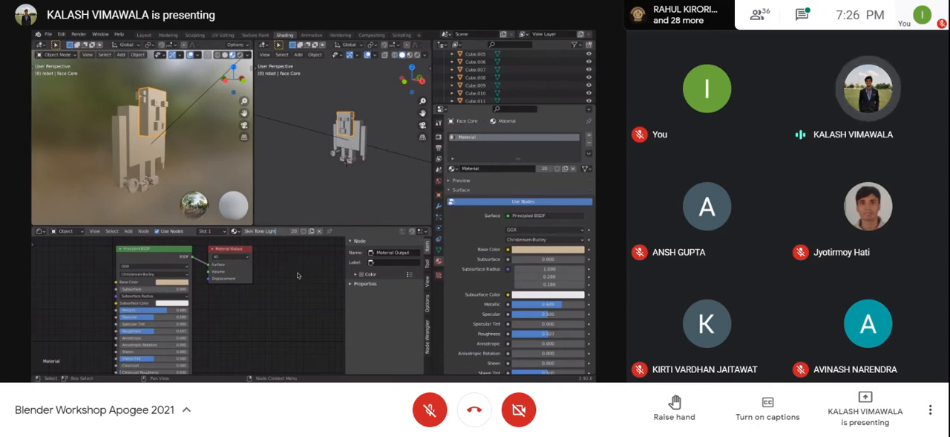
key("Return")
Step: Select the torso and the arms one after another to check which material they use
left_click(139, 150)
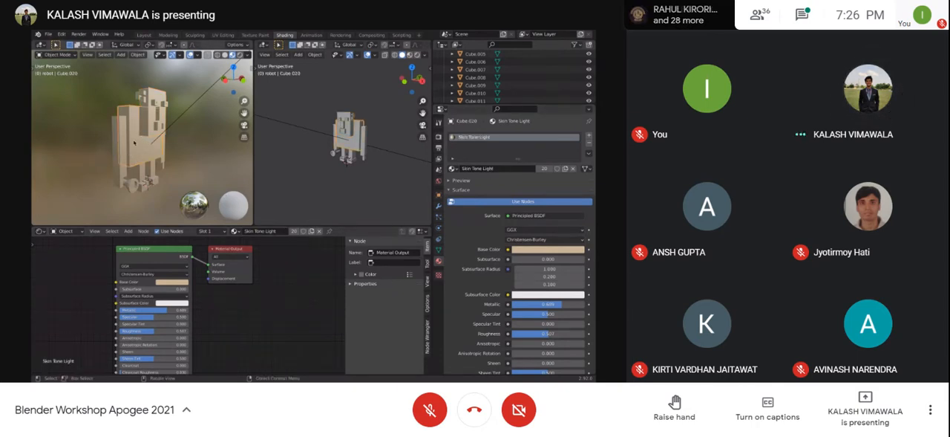
left_click(121, 164)
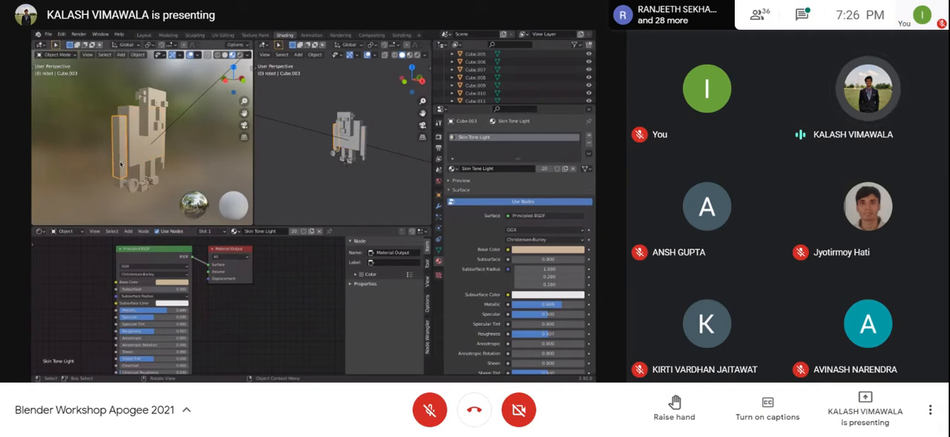
left_click(165, 168)
left_click(134, 146)
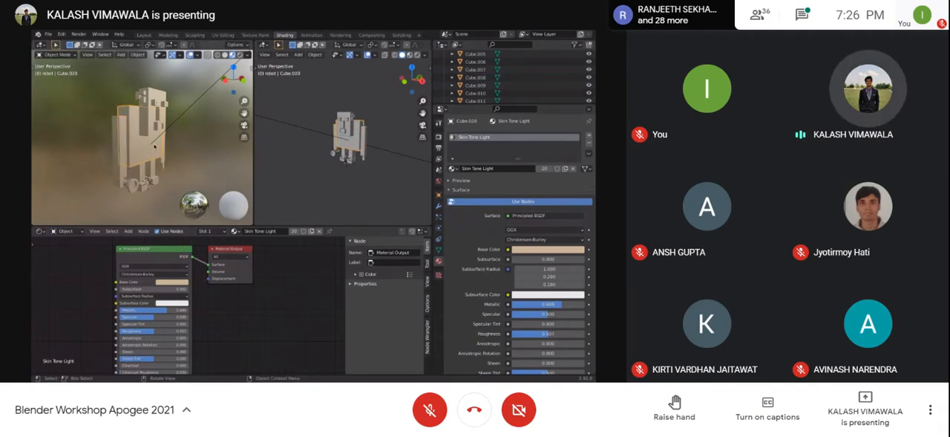
middle_click_drag(166, 139, 184, 169)
key("ctrl+Left")
key("ctrl+Right")
key("ctrl+Right")
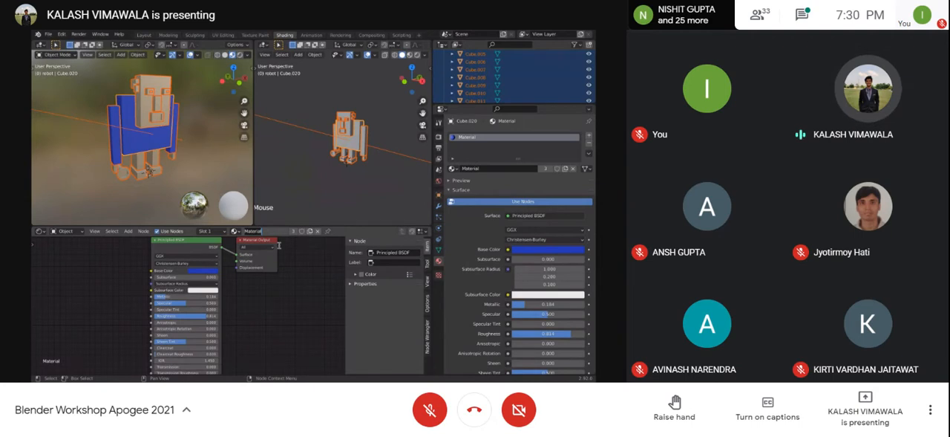
Step: Select all robot parts with the face core active, link its Skin Tone Light material to them, and undo the link
left_click(158, 94)
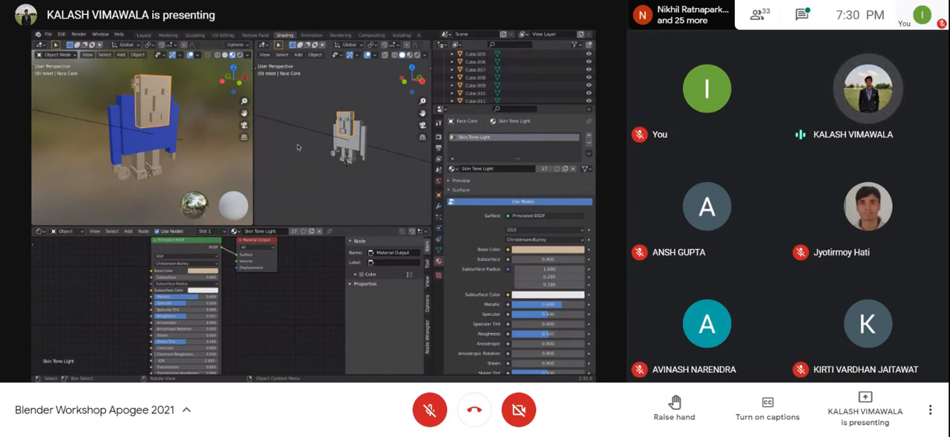
left_click_drag(319, 103, 378, 180)
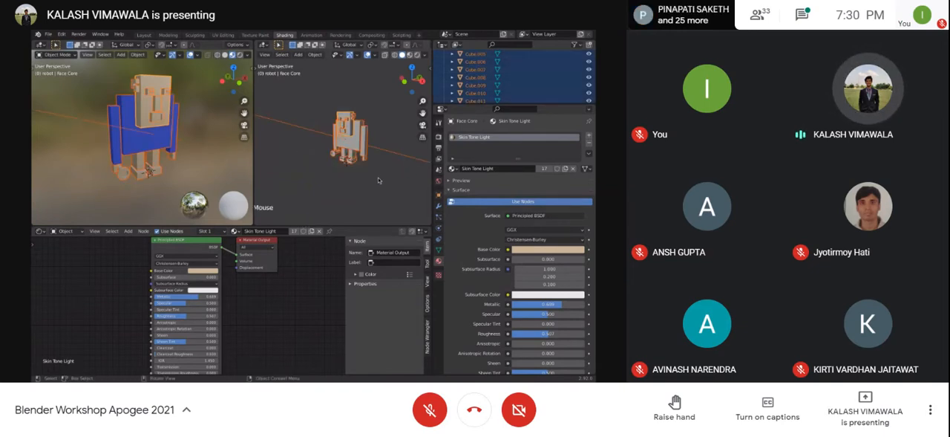
left_click(350, 130)
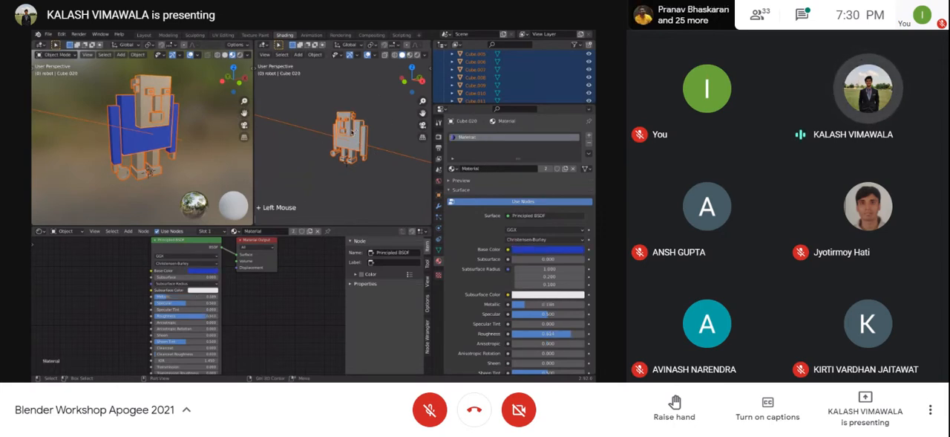
left_click(347, 130)
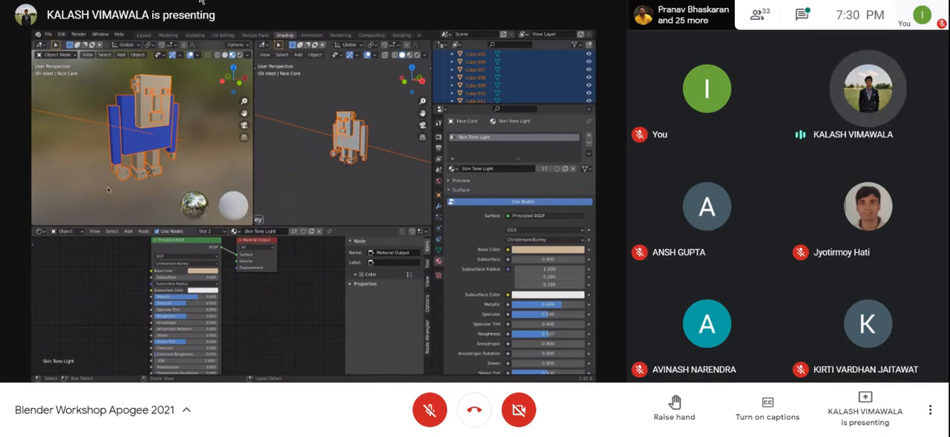
key("ctrl+l")
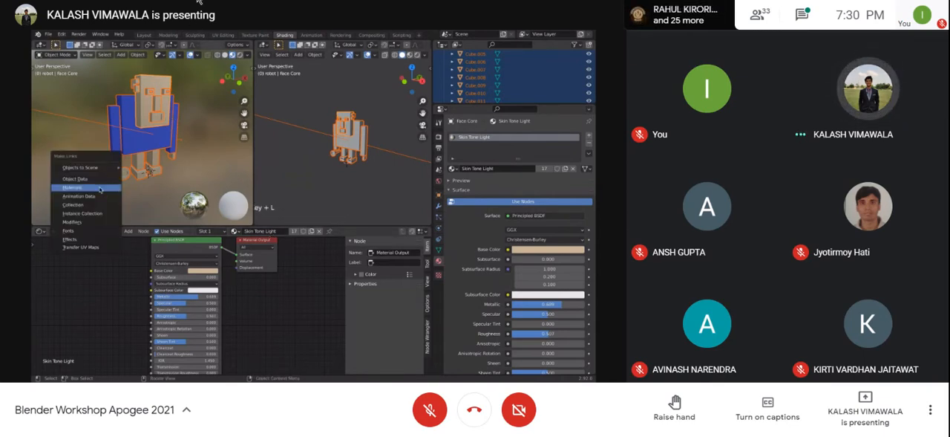
left_click(100, 188)
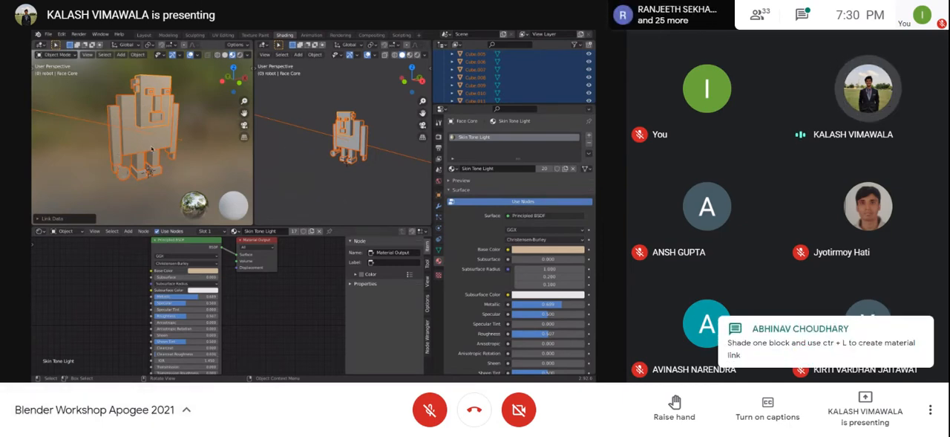
key("ctrl+z")
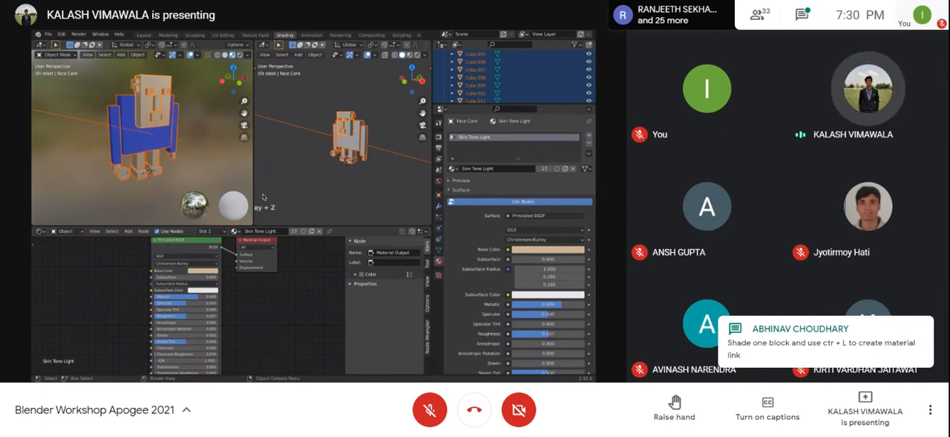
Step: Widen the solid-shaded viewport beside the material preview and deselect all robot parts
left_click_drag(253, 192, 225, 192)
left_click(288, 175)
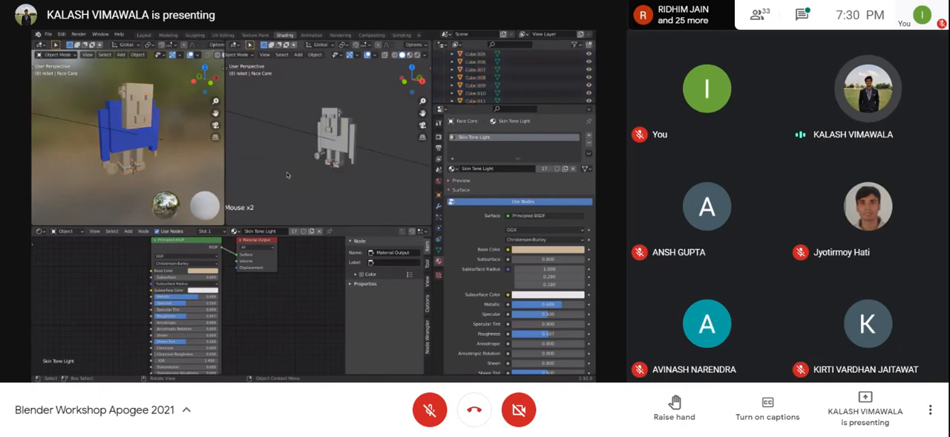
Step: Switch to the Google Meet call and hide its screen-sharing notice
key("ctrl+Right")
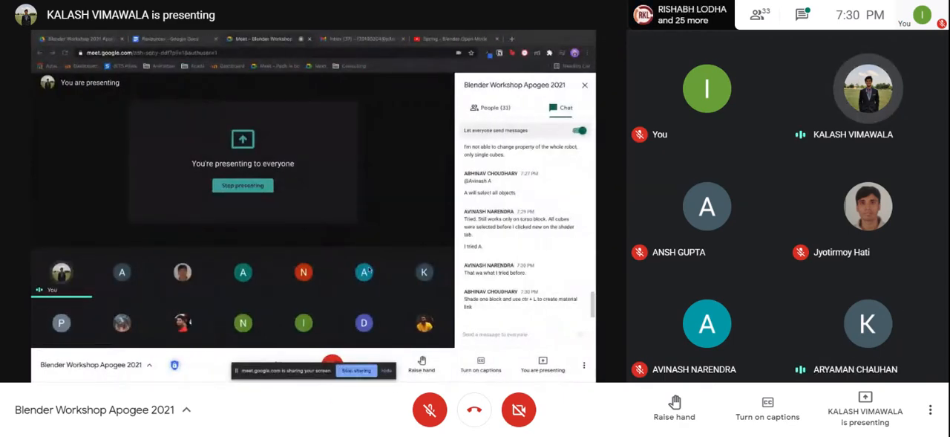
left_click(389, 373)
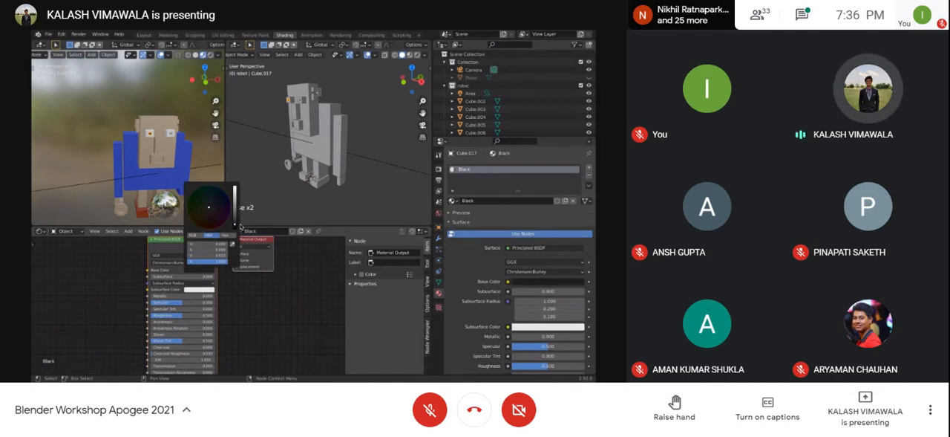
Step: Add the second eye's pupil to the selection, try to link its Skin Tone Light material to the other pupil, and undo the link
left_click(170, 134, "shift")
key("ctrl+l")
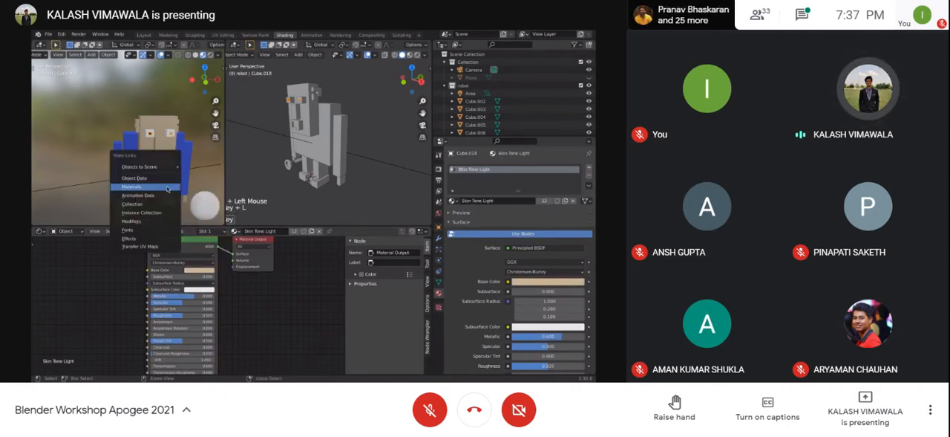
left_click(168, 188)
key("ctrl+z")
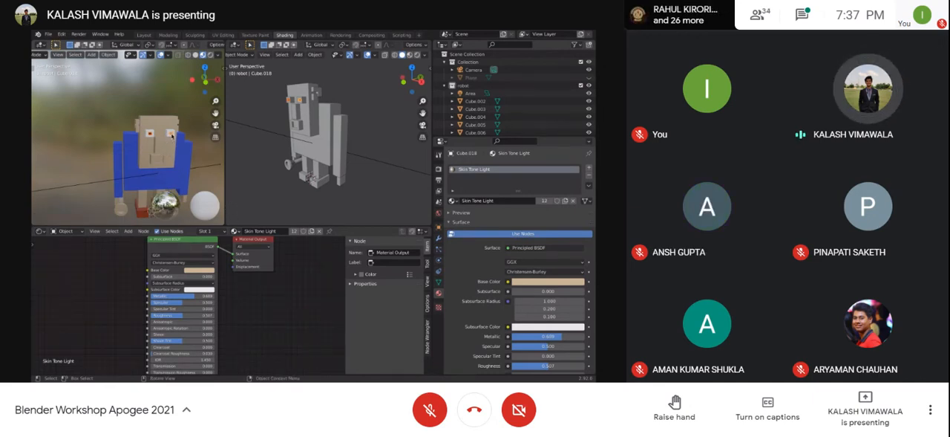
key("ctrl+l")
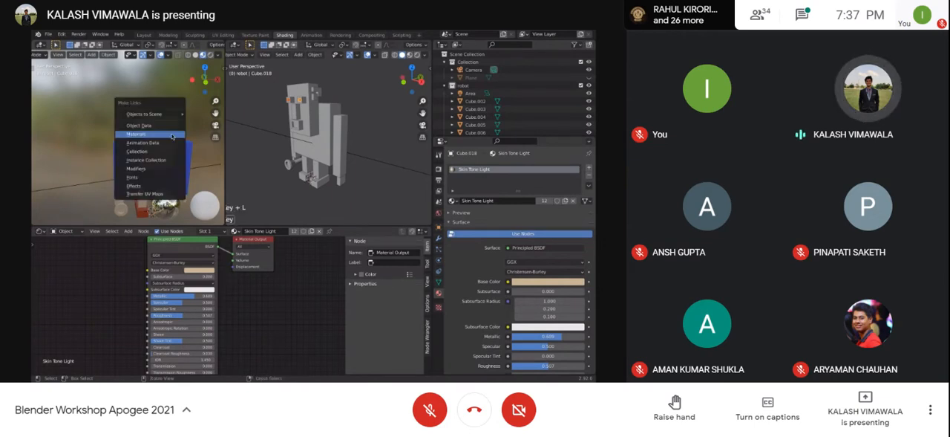
left_click(194, 185)
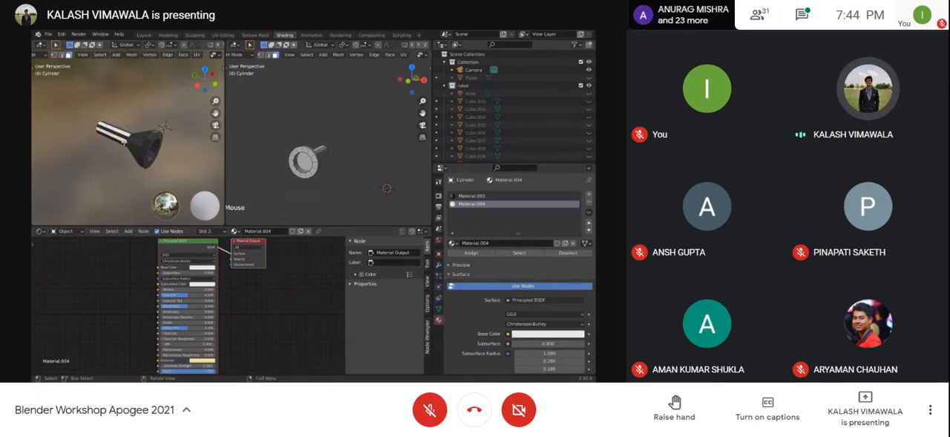
Step: Change the Google Meet call layout from Tiled to Sidebar and close the layout settings
left_click(937, 408)
left_click(876, 157)
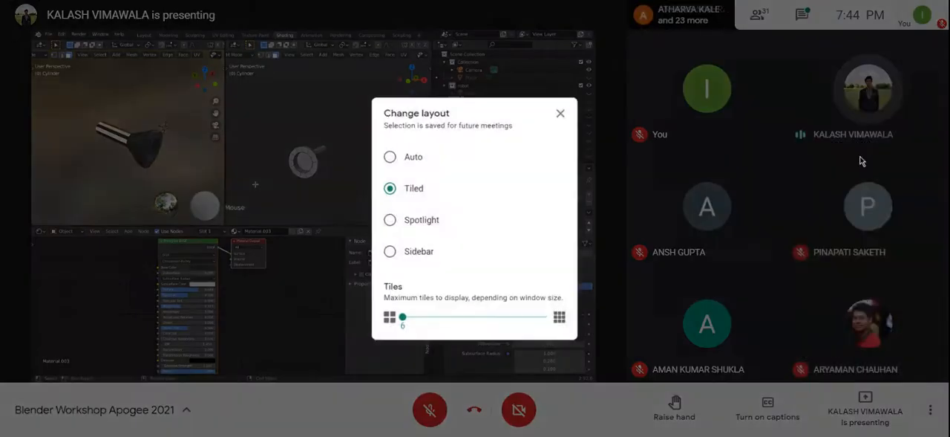
left_click(405, 255)
left_click(565, 113)
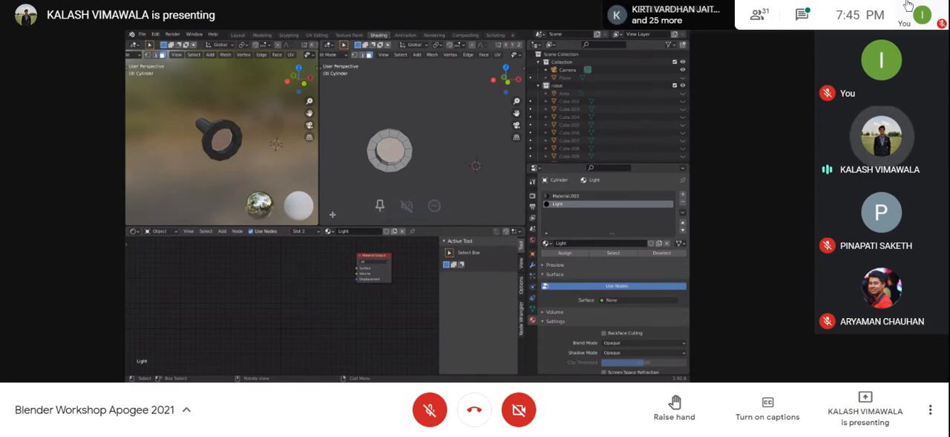
Step: Open the meeting chat, look through the recent messages about linking materials, and close the chat
left_click(802, 14)
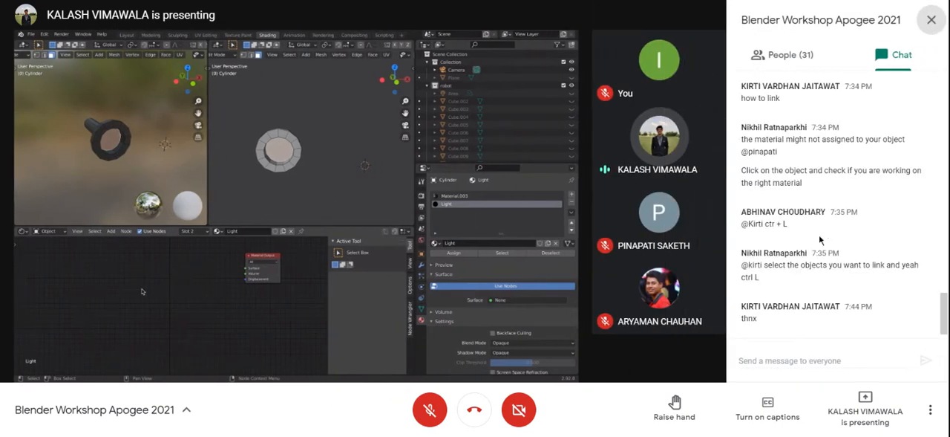
scroll(806, 286, "up", 3)
scroll(808, 292, "down", 5)
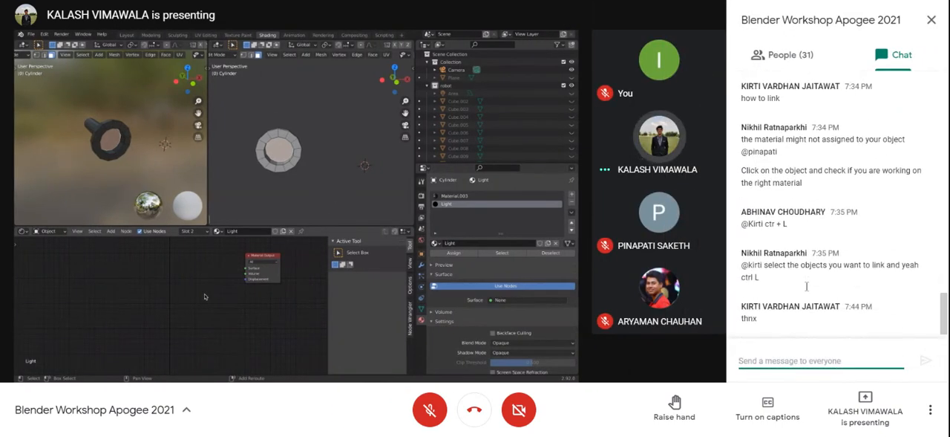
left_click(932, 20)
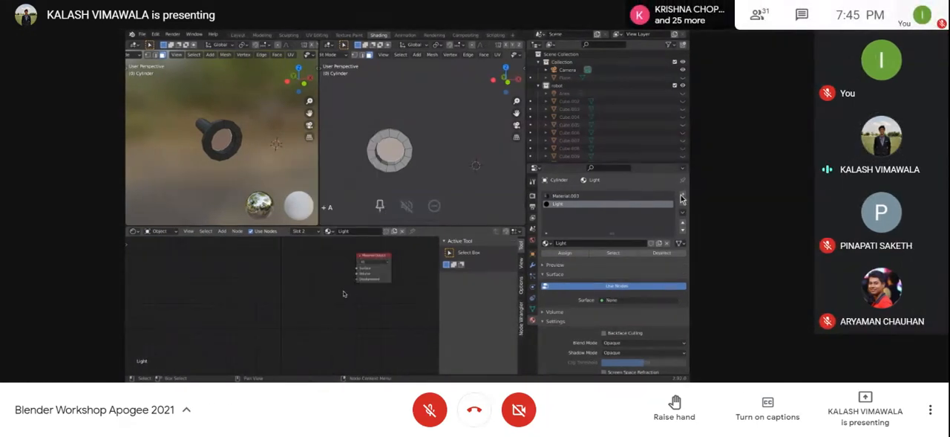
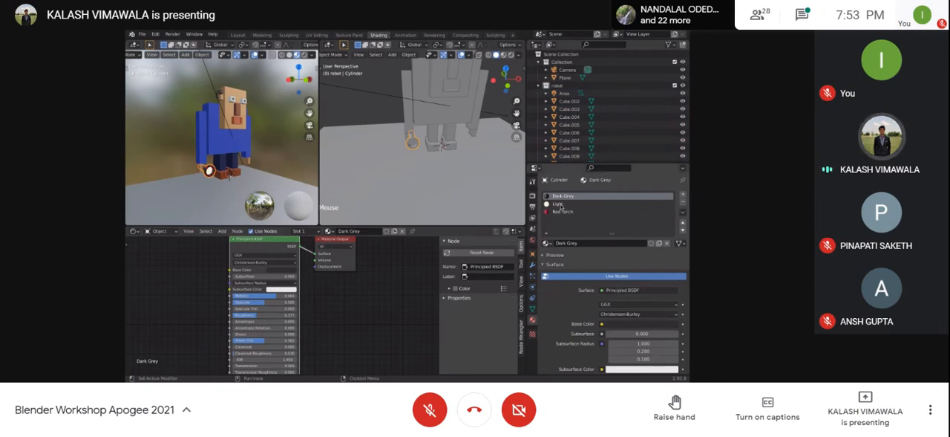
Step: Select the torch's Light material slot and examine its emission shader alongside the torch on the robot model
scroll(282, 278, "up", 1)
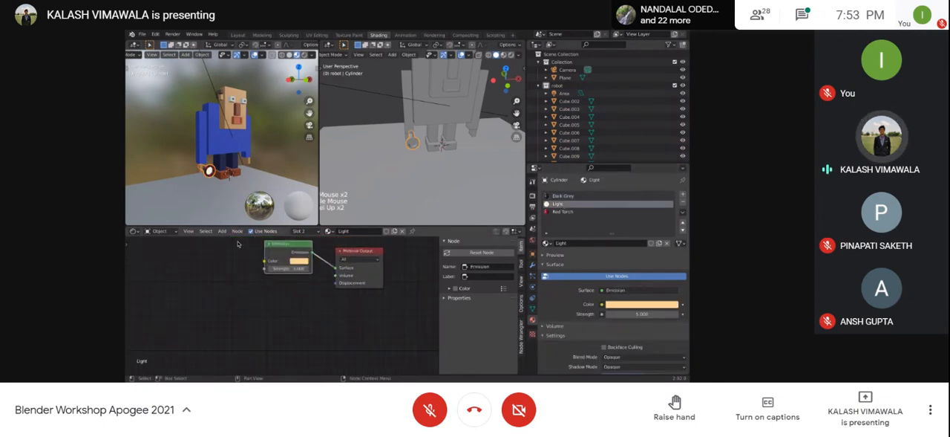
scroll(210, 172, "up", 3)
middle_click_drag(208, 186, 241, 146, "shift")
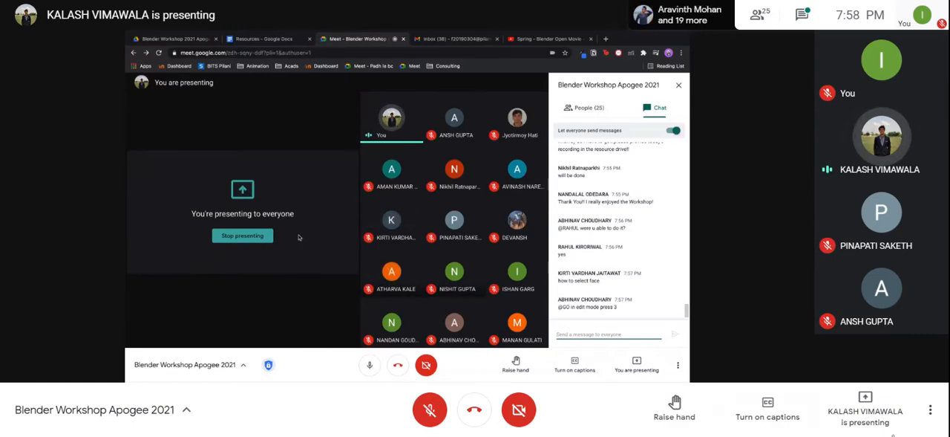
Step: Send the copied Google Forms link to everyone in the meeting chat and close the chat
left_click(802, 15)
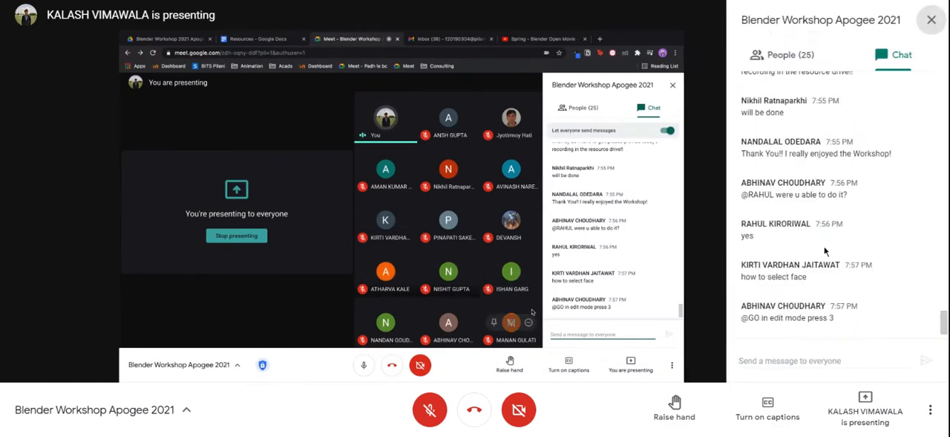
left_click(816, 360)
type("https://docs.google.com/forms/d/e/1FAIpQLSdupj5W8QUa7Gt_ZwjuQGgJGazEQbPMK5k4Tb0UpbCVbwdpYA/viewform?usp=sf_link")
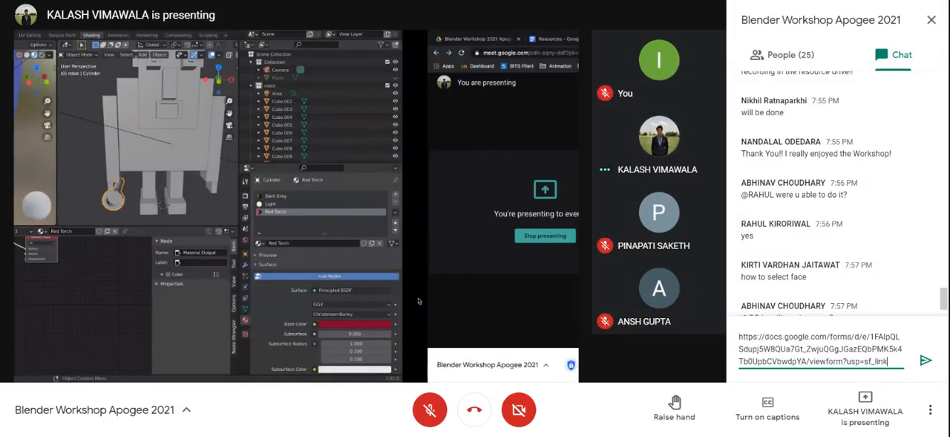
key("Return")
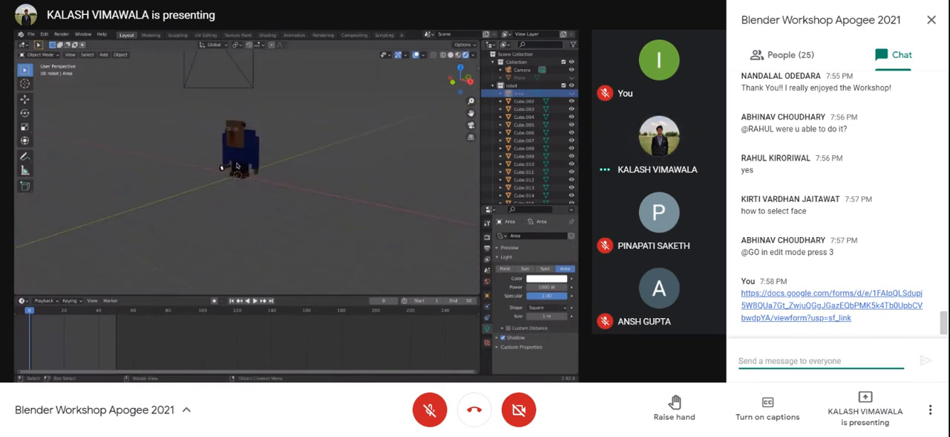
left_click(931, 19)
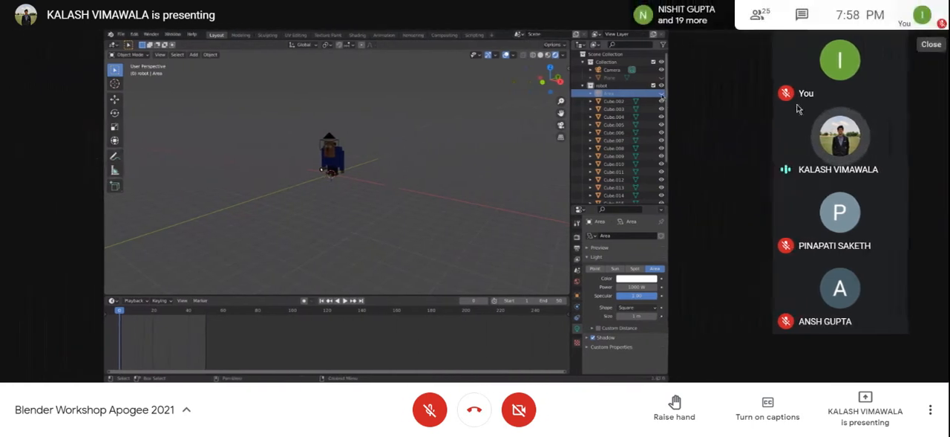
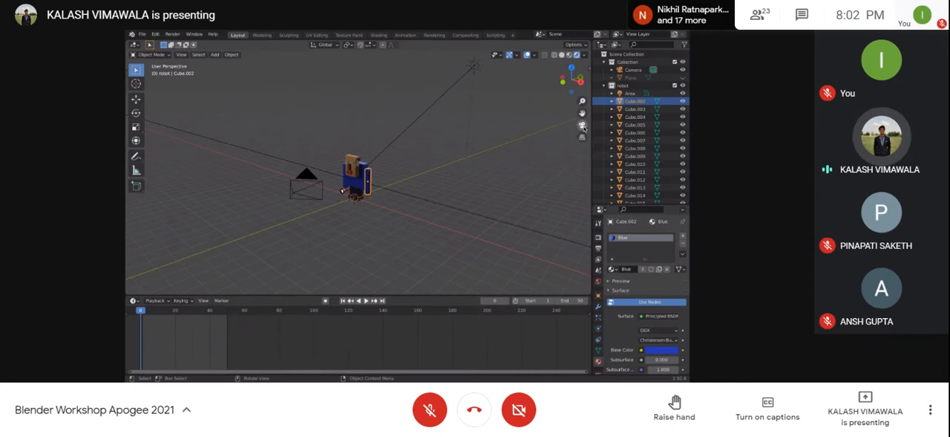
Step: Look through the scene camera, orbit it slightly around the robot, and bring up the View Lock settings
left_click(583, 126)
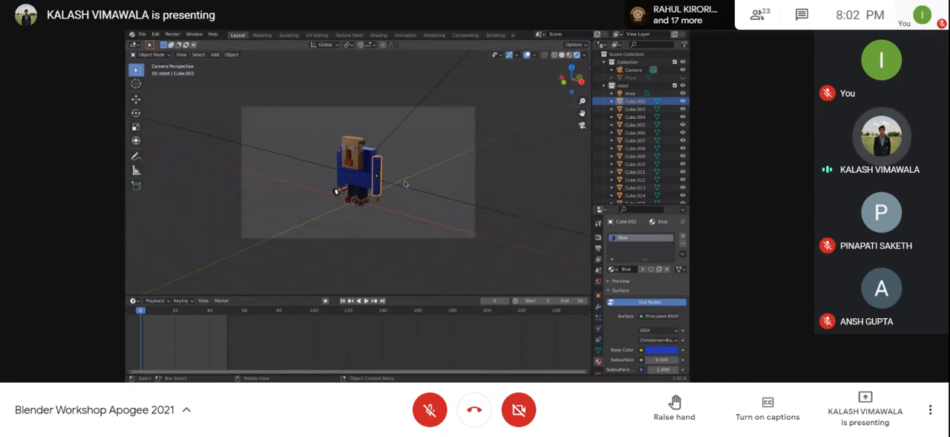
mouse_move(530, 173)
middle_mouse_down()
mouse_move(468, 186)
mouse_move(538, 164)
middle_mouse_up()
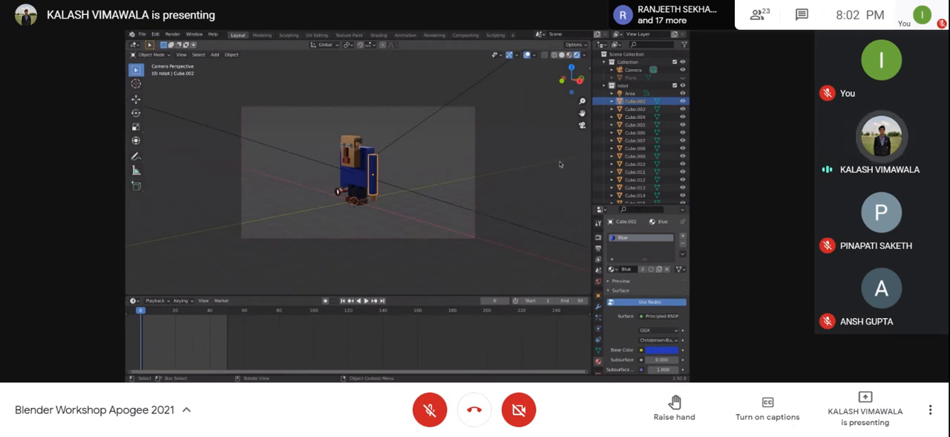
key("n")
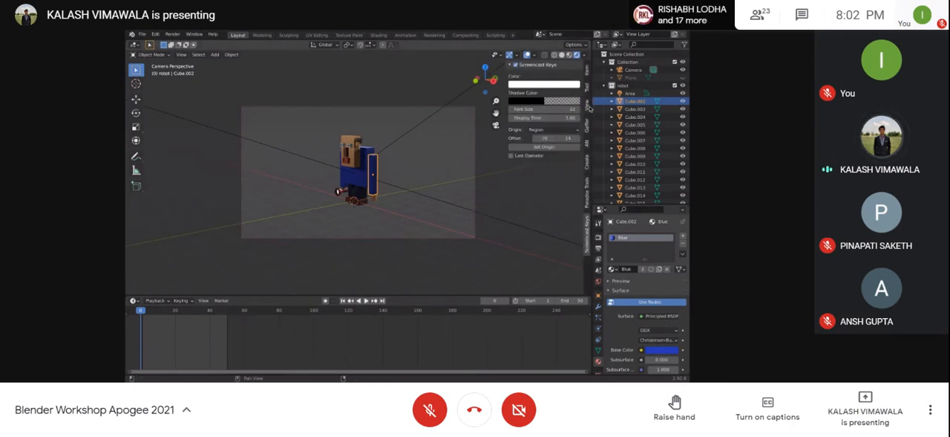
left_click(588, 105)
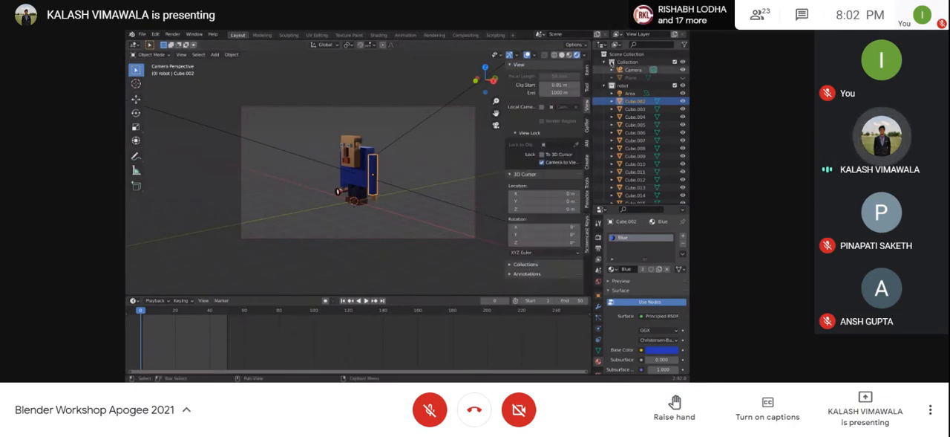
key("n")
key("n")
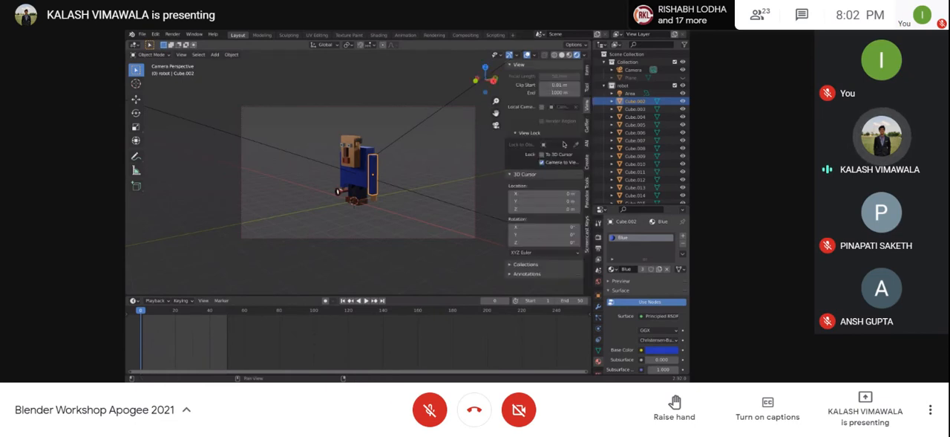
left_click(586, 89)
left_click(585, 88)
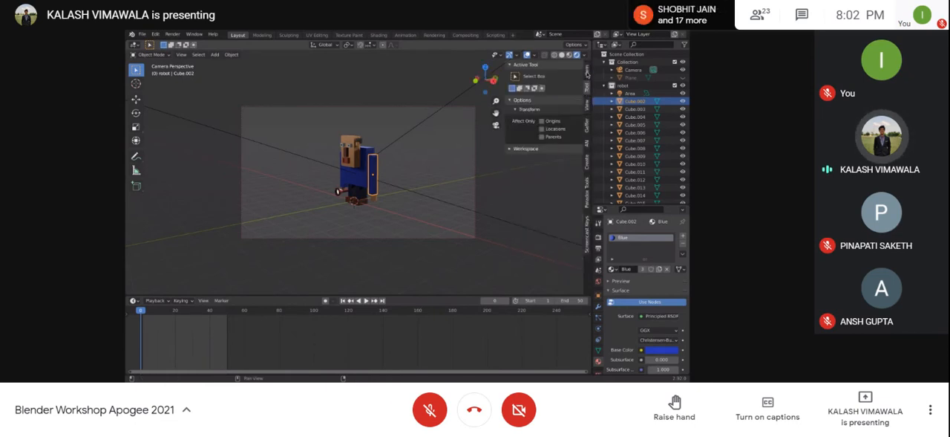
left_click(587, 73)
left_click(585, 87)
left_click(586, 106)
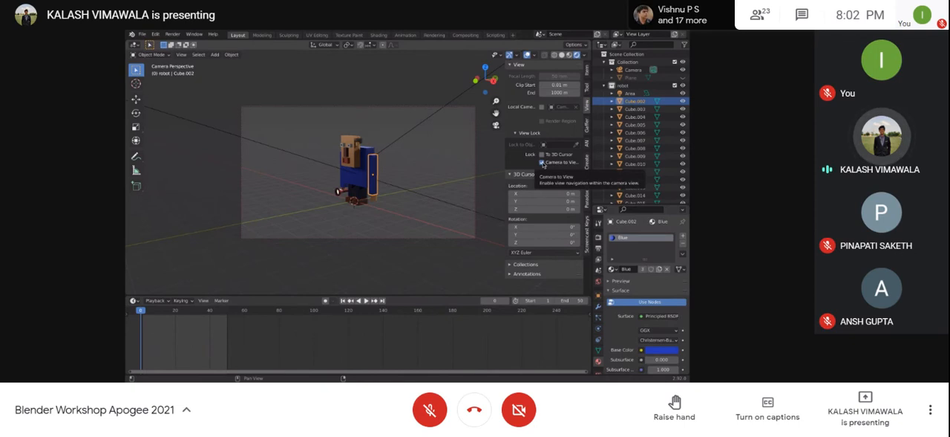
Step: Disable Camera to View to orbit freely, re-enable it, and view the robot through the camera from a higher angle
left_click(543, 163)
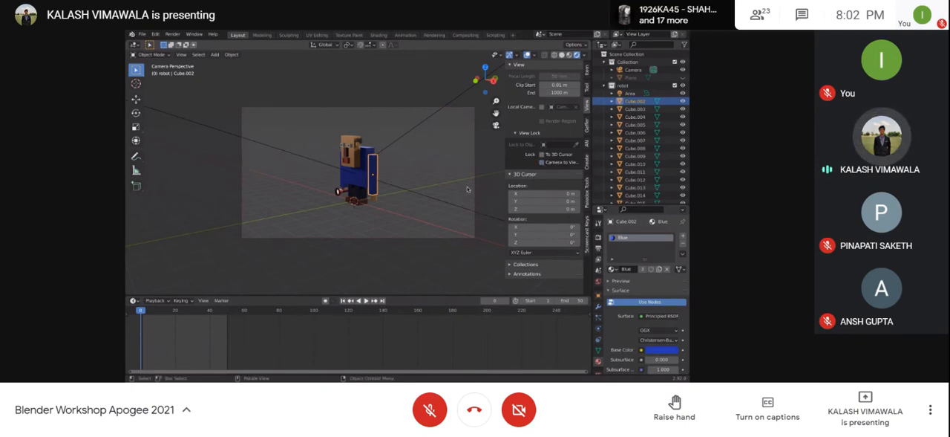
middle_click_drag(445, 208, 315, 205)
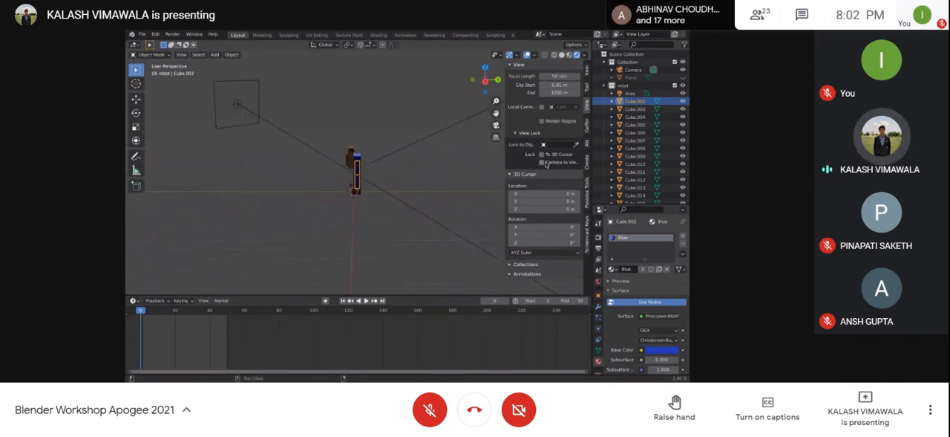
left_click(541, 162)
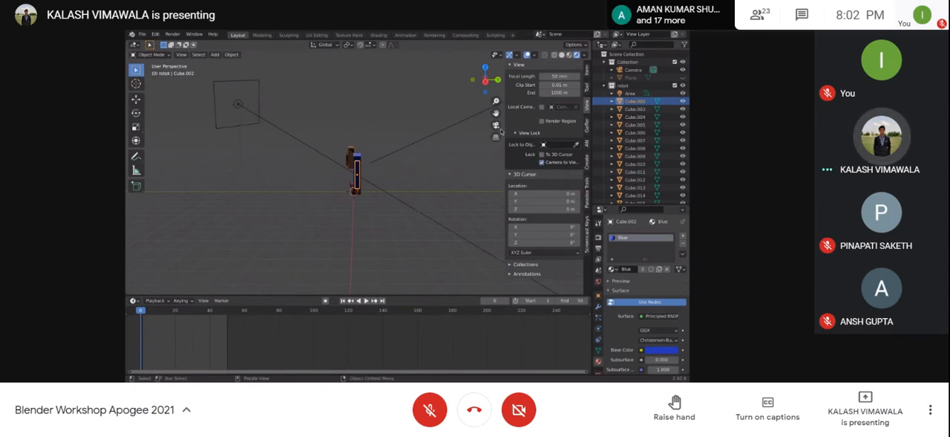
left_click(497, 127)
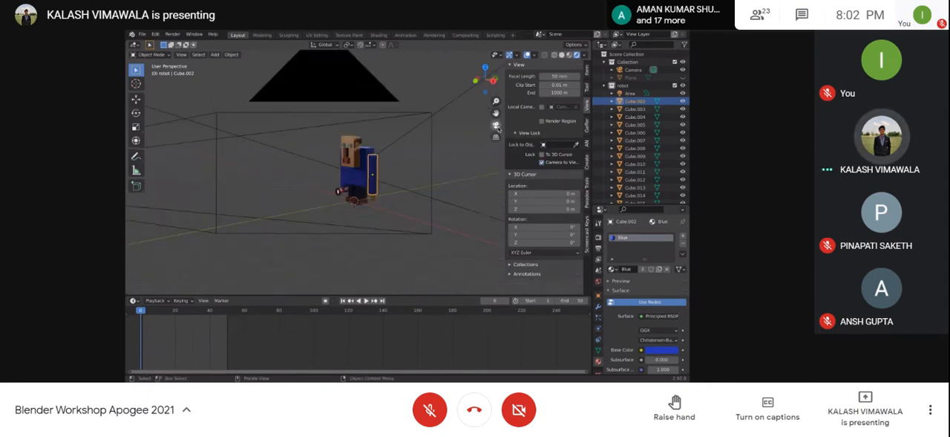
middle_click_drag(320, 221, 416, 195, "shift")
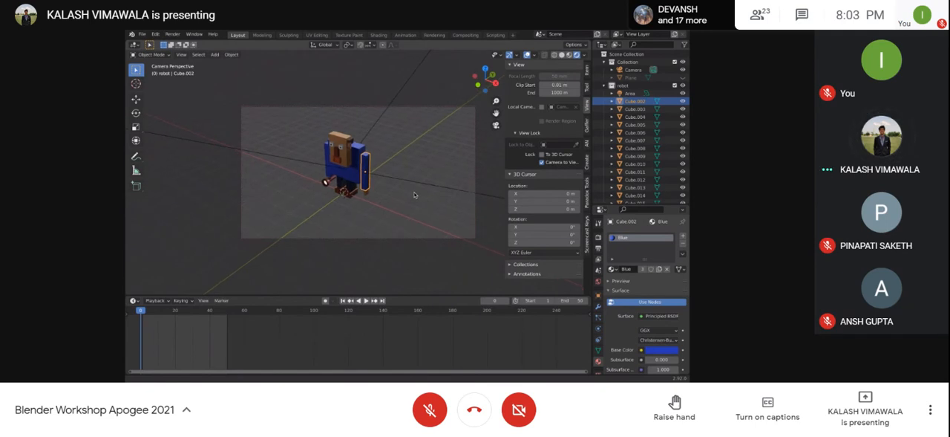
Step: Disable Camera to View, orbit out of the camera view, and select the camera object
left_click(543, 164)
mouse_move(413, 197)
middle_mouse_down()
mouse_move(377, 205)
mouse_move(412, 205)
middle_mouse_up()
scroll(378, 206, "down", 4)
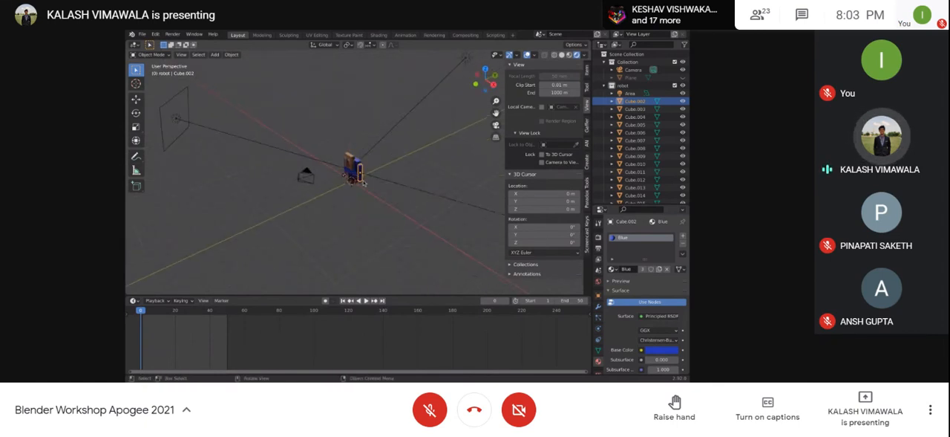
left_click(351, 174)
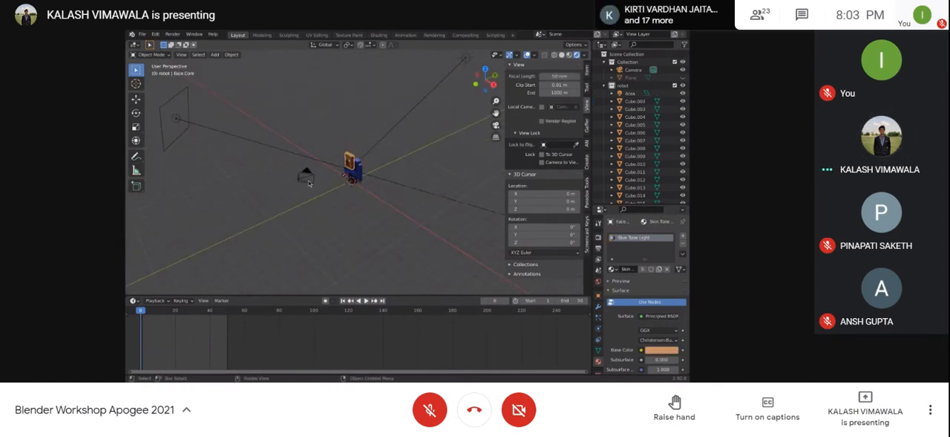
left_click(308, 181)
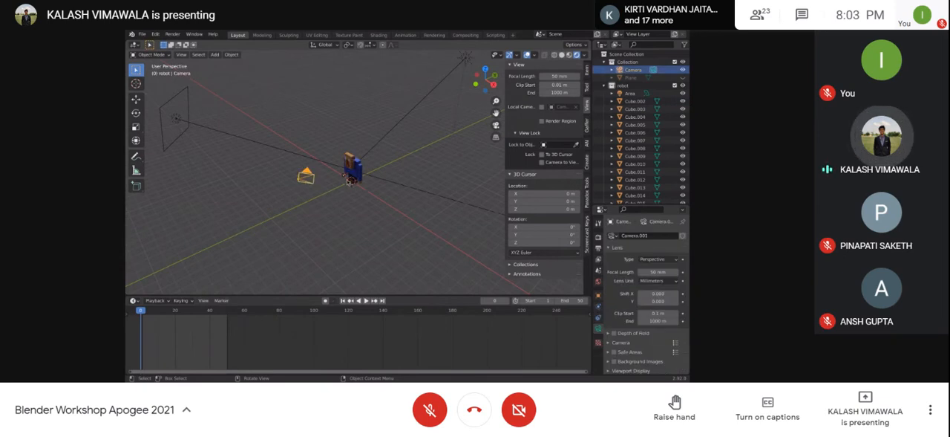
Step: Enable Camera to View, look through the camera, and orbit it until the robot is out of frame
left_click(541, 162)
key("KP_0")
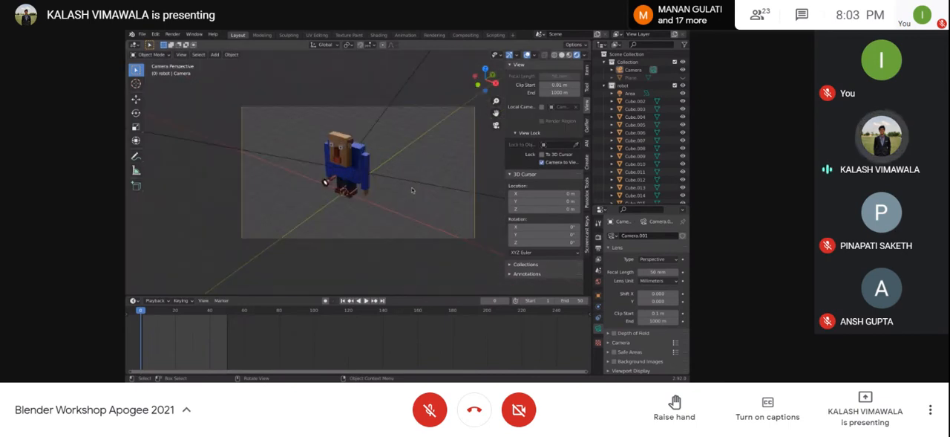
middle_click_drag(386, 202, 373, 113)
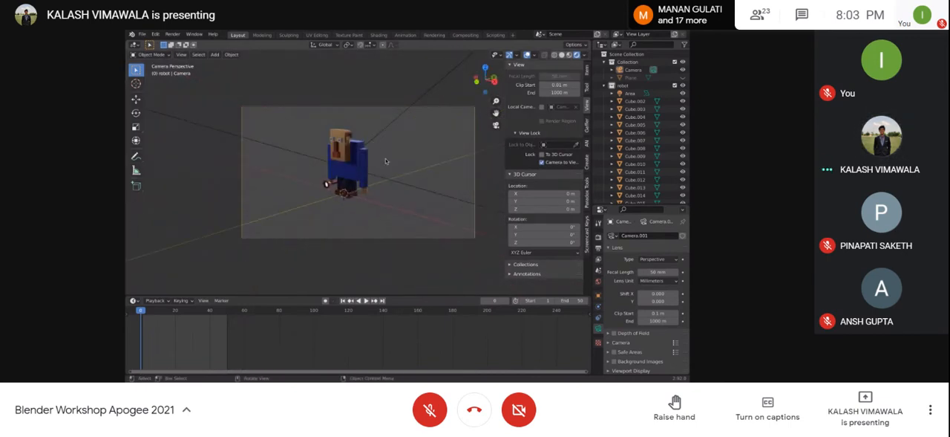
middle_click_drag(313, 203, 405, 182, "shift")
middle_click_drag(320, 190, 347, 189)
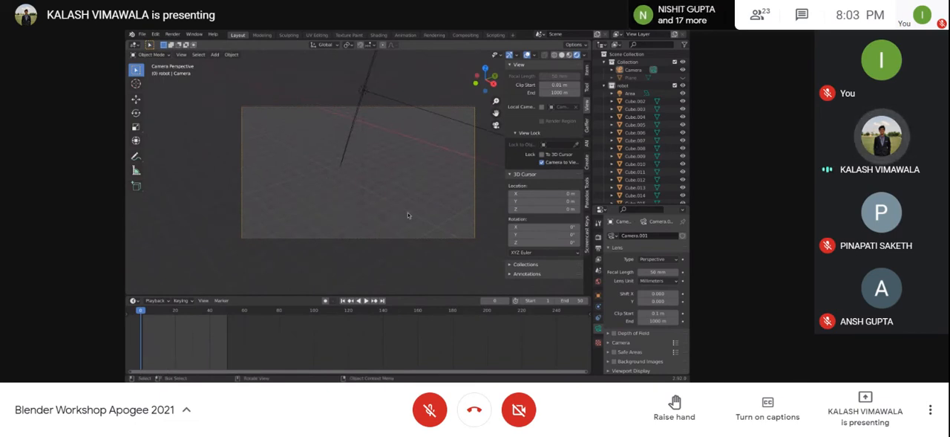
Step: Leave the camera view, select the camera, and inspect its position relative to the robot and lights
key("n")
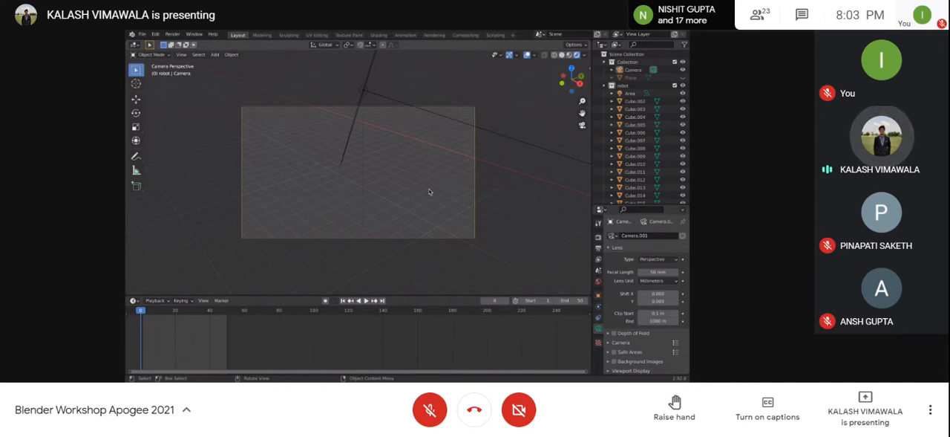
key("n")
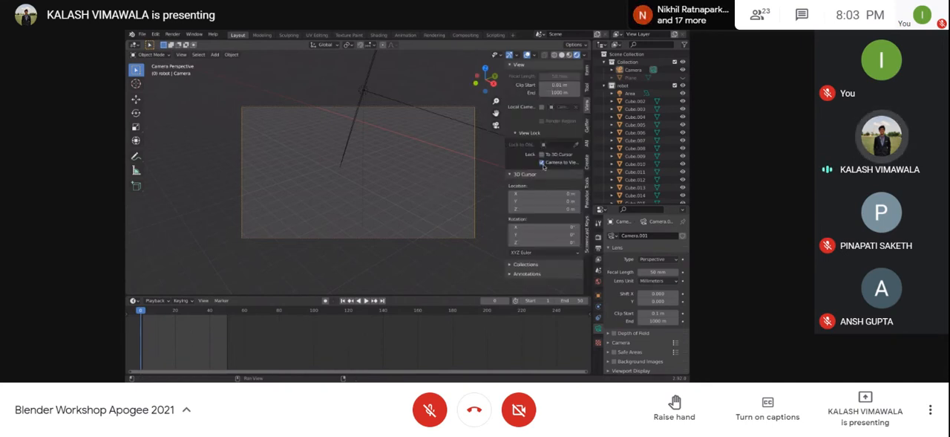
key("n")
key("KP_0")
scroll(401, 202, "down", 6)
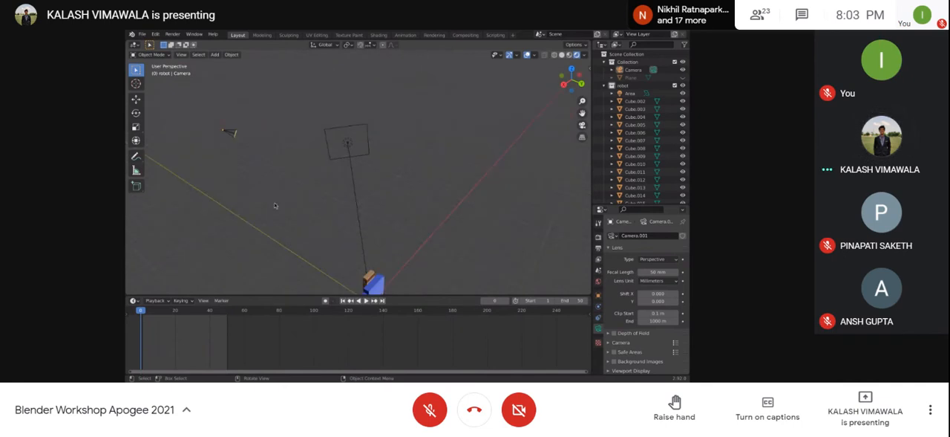
left_click(225, 134)
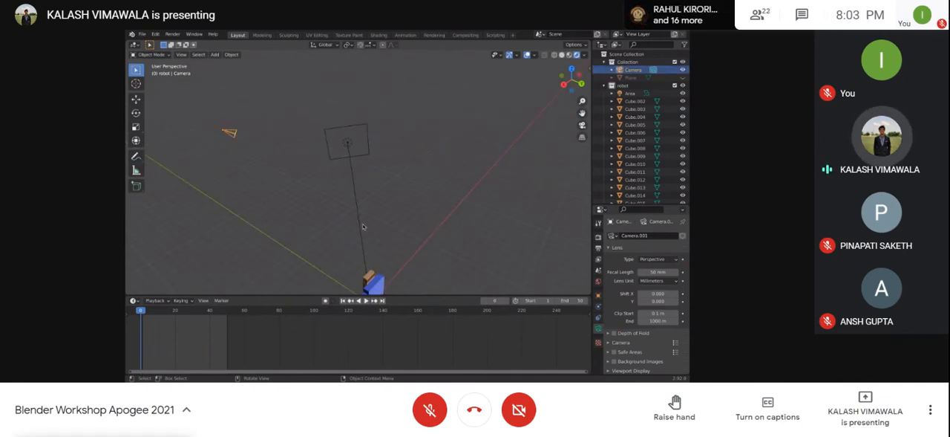
scroll(364, 226, "down", 2)
middle_click_drag(368, 253, 380, 183)
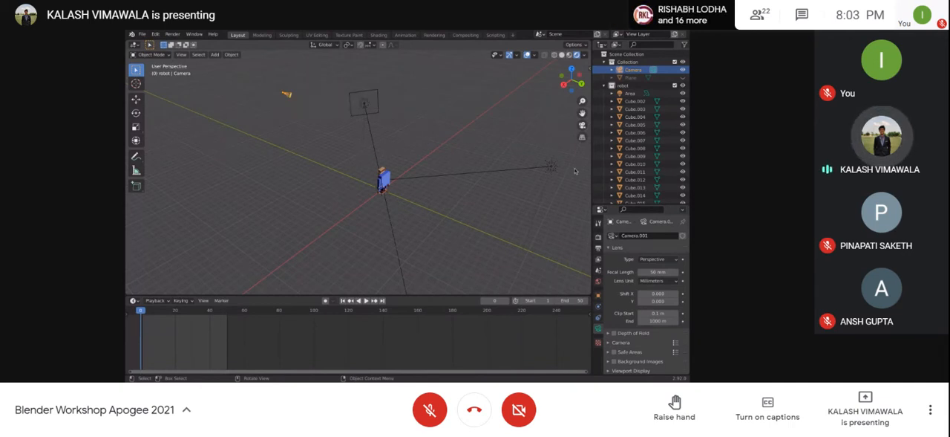
Step: Return to the camera view with Camera to View enabled and reframe the camera so the robot is centered
left_click(582, 125)
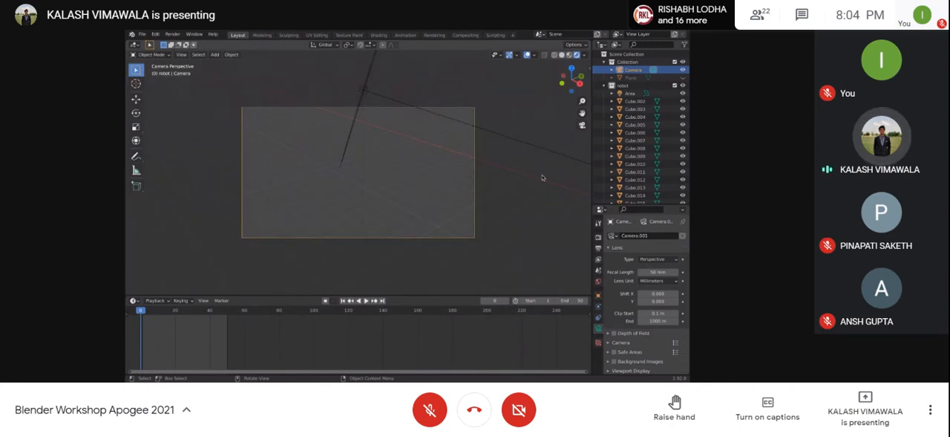
key("n")
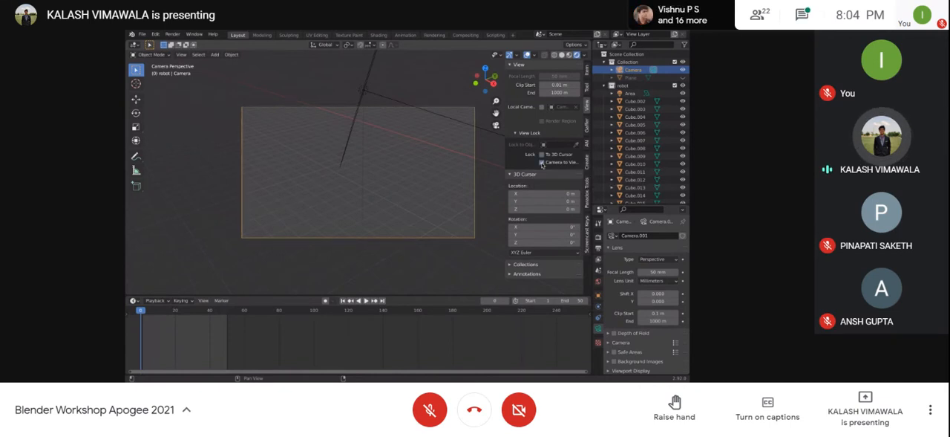
key("n")
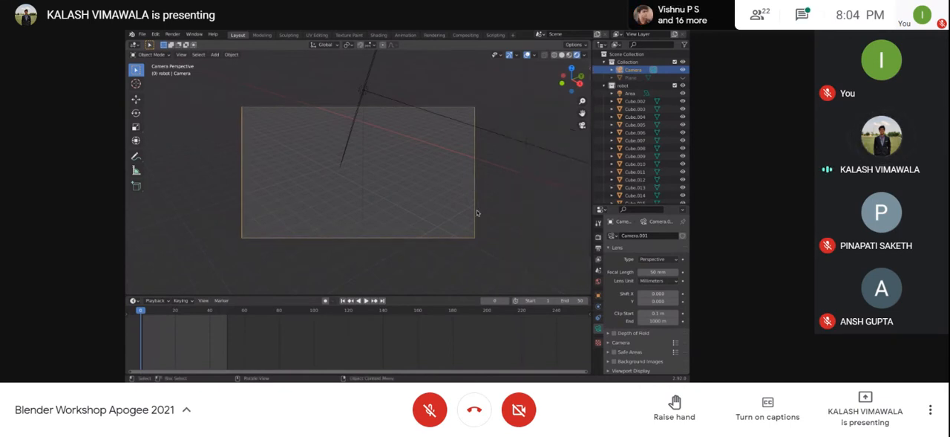
middle_click_drag(517, 198, 434, 132)
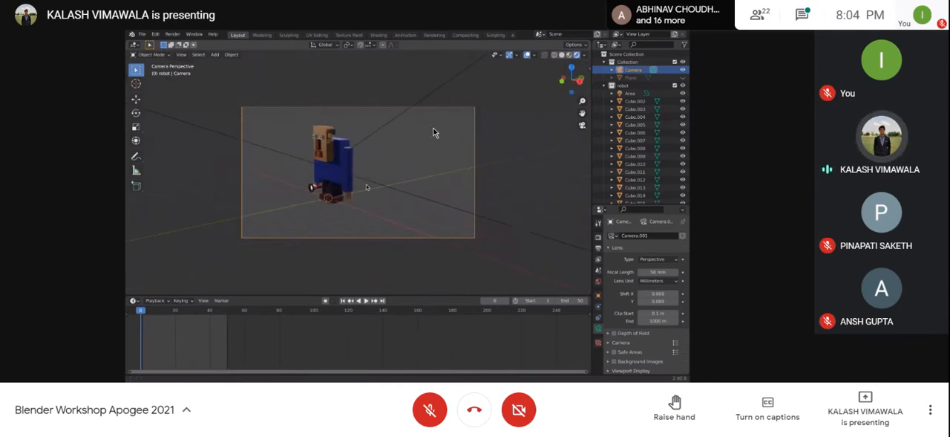
Step: Check the Google Meet chat for new participant messages and close the chat
left_click(802, 15)
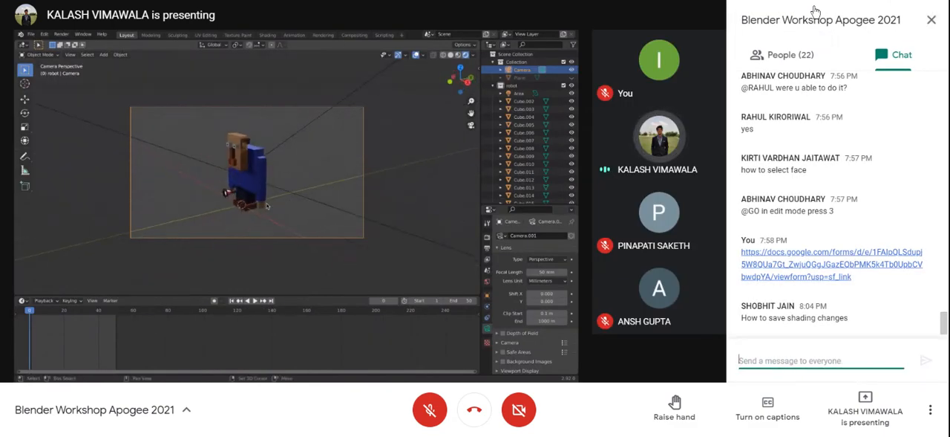
left_click(932, 20)
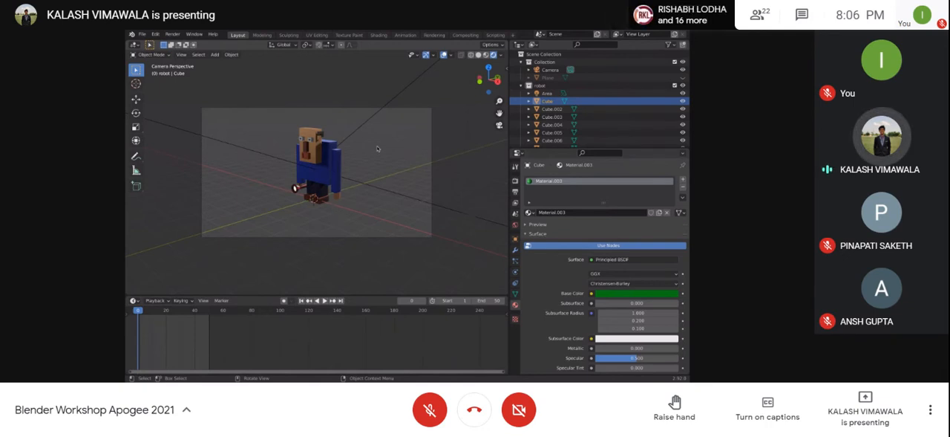
Step: Toggle the viewport overlays to compare the camera view with and without them, and leave them hidden
left_click(443, 56)
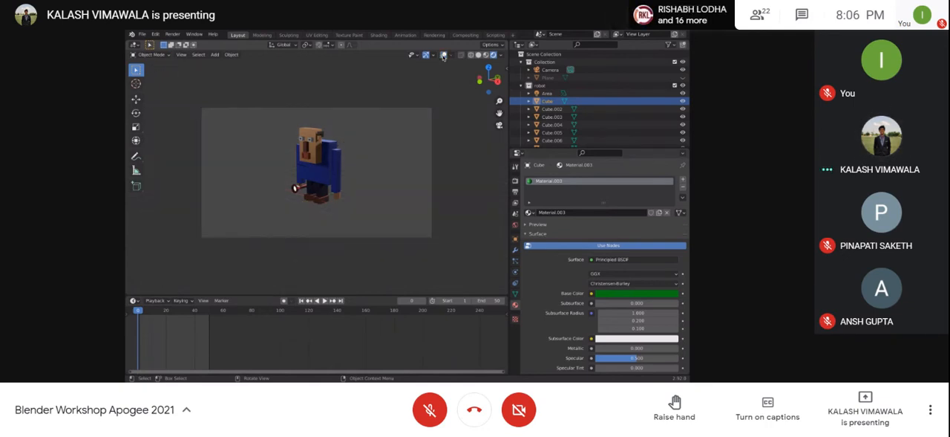
left_click(443, 57)
left_click(443, 57)
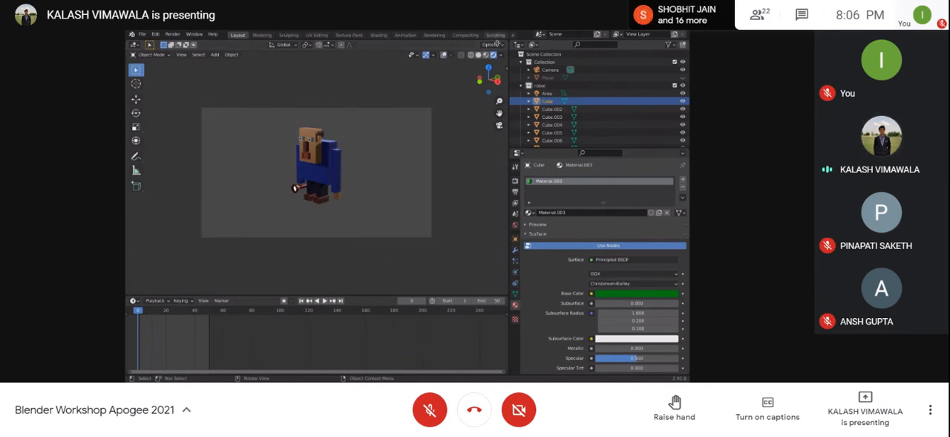
left_click(443, 56)
left_click(444, 57)
left_click(444, 56)
left_click(444, 56)
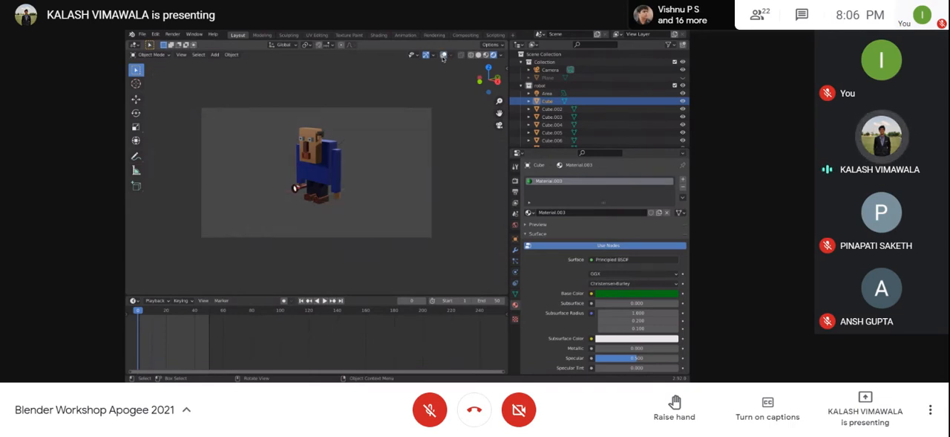
left_click(443, 56)
left_click(444, 57)
left_click(443, 57)
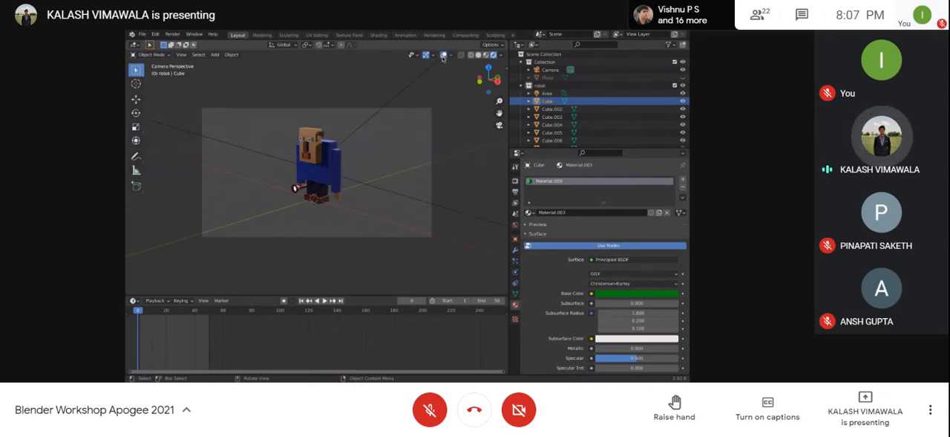
left_click(443, 57)
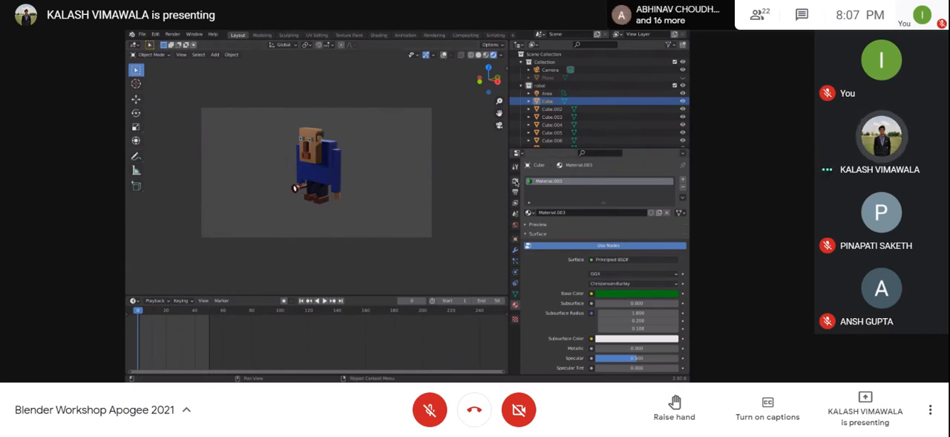
Step: Open the scene's render settings and choose Eevee as the render engine
left_click(515, 180)
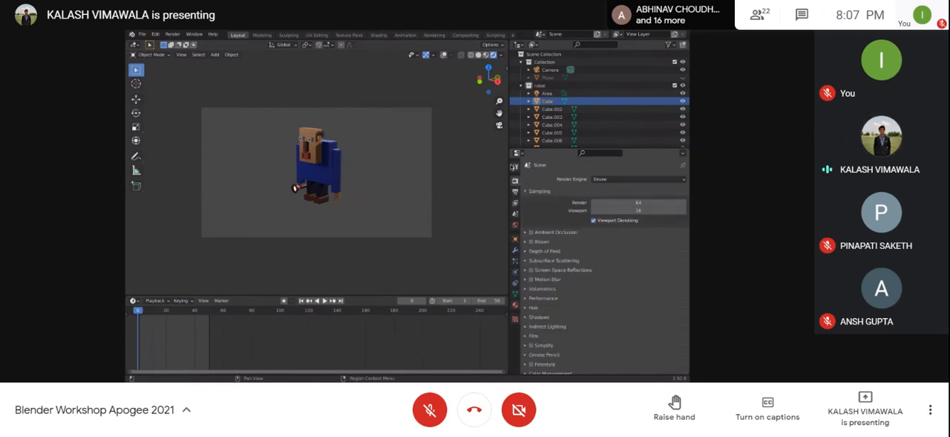
left_click(515, 167)
left_click(515, 181)
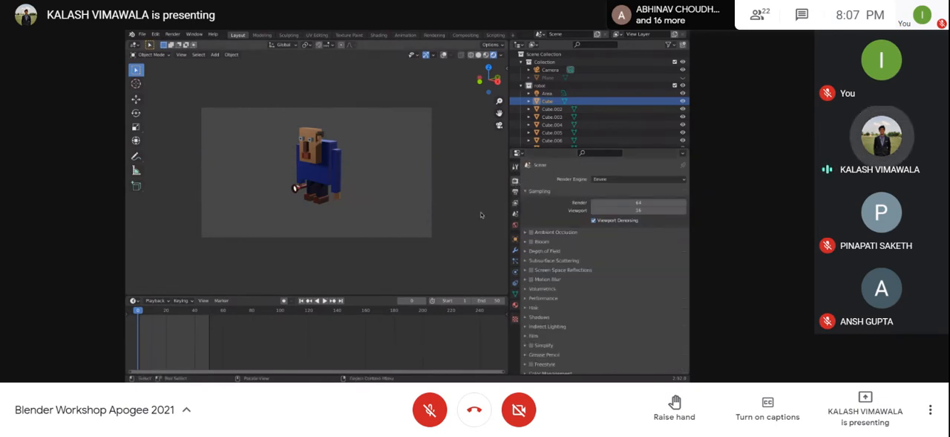
left_click(630, 180)
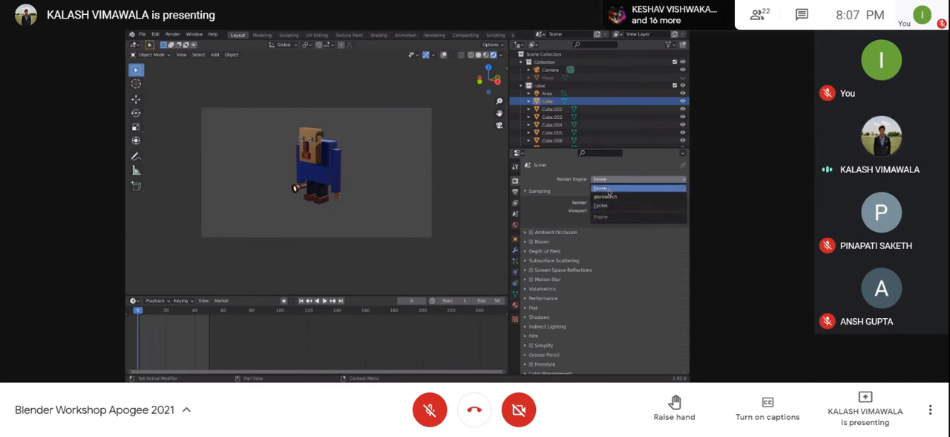
left_click(608, 190)
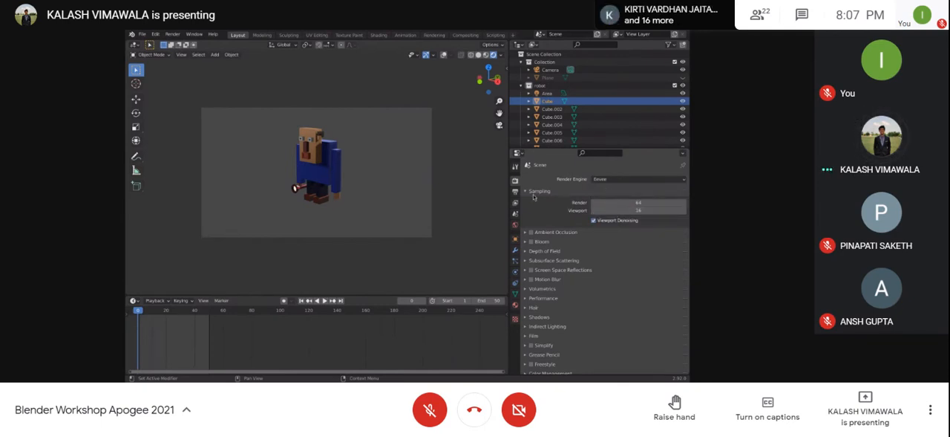
Step: Look through the Eevee render settings, briefly expanding and collapsing the Ambient Occlusion section
scroll(637, 208, "down", 1)
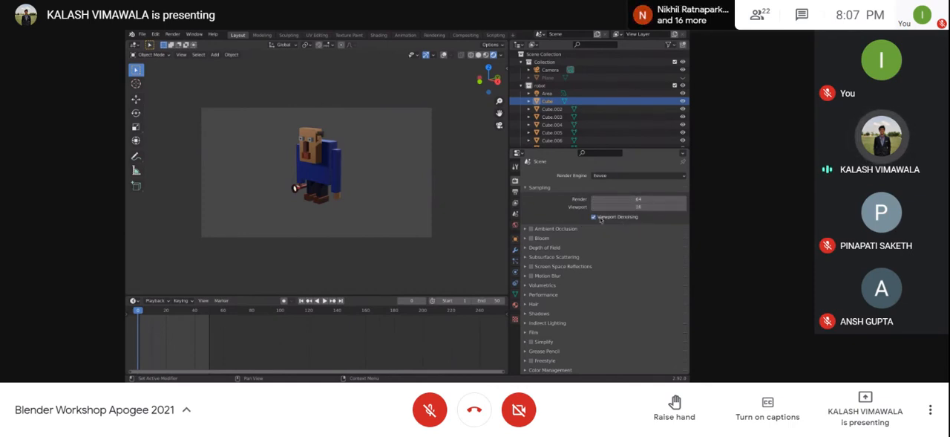
left_click(527, 230)
left_click(527, 229)
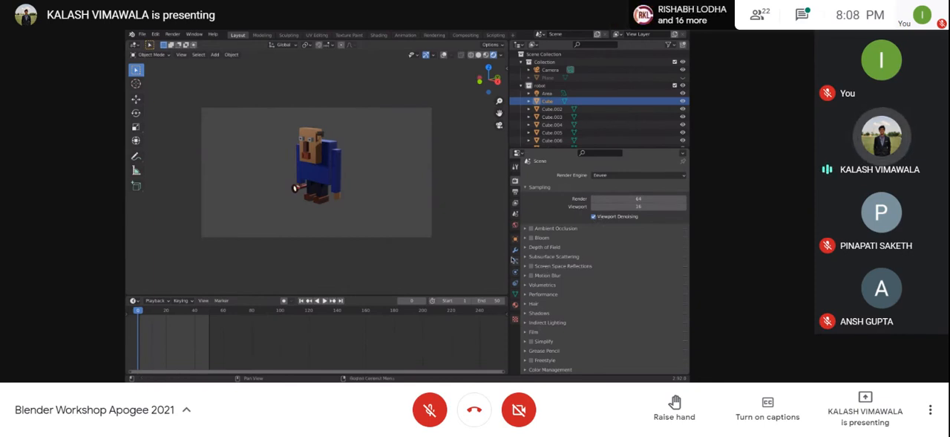
Step: Switch between the render and output properties to compare them, ending on the output dimensions settings
left_click(516, 192)
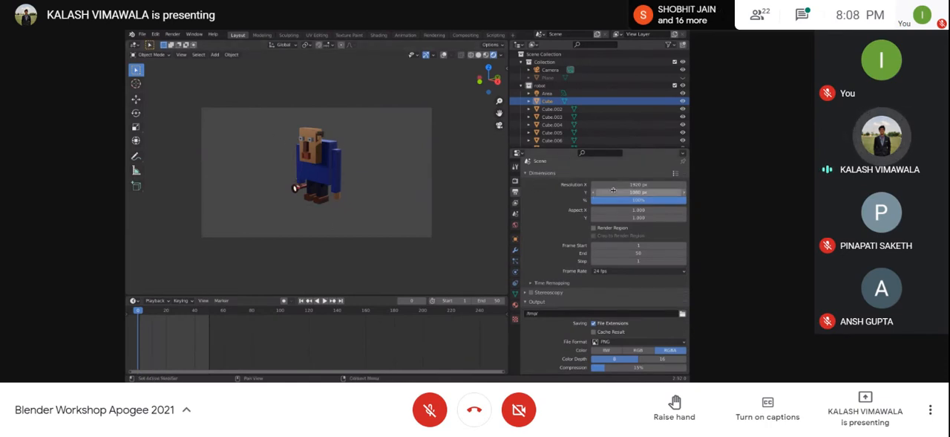
left_click(516, 181)
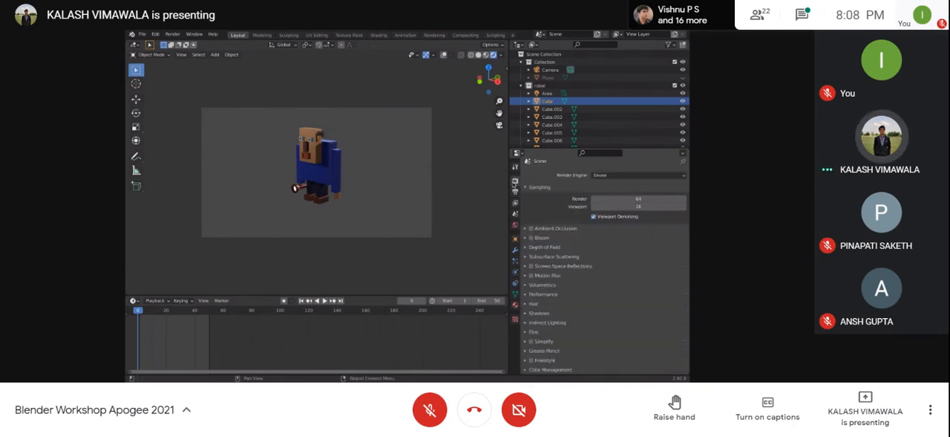
left_click(516, 192)
left_click(516, 182)
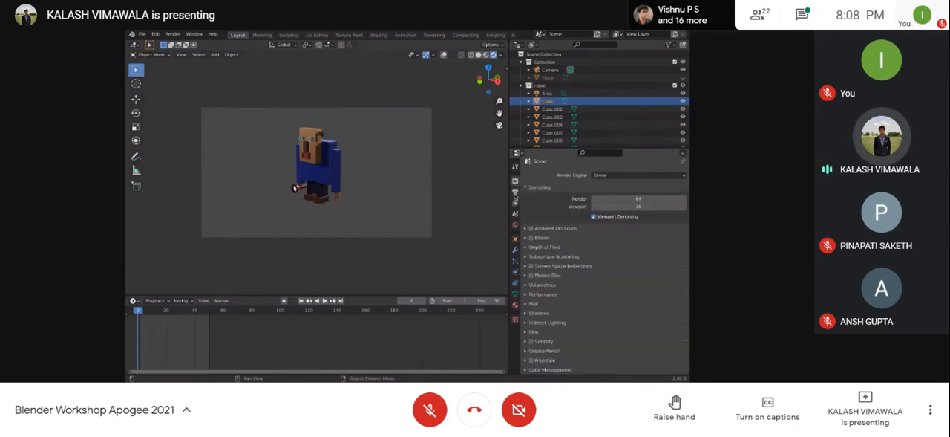
left_click(516, 192)
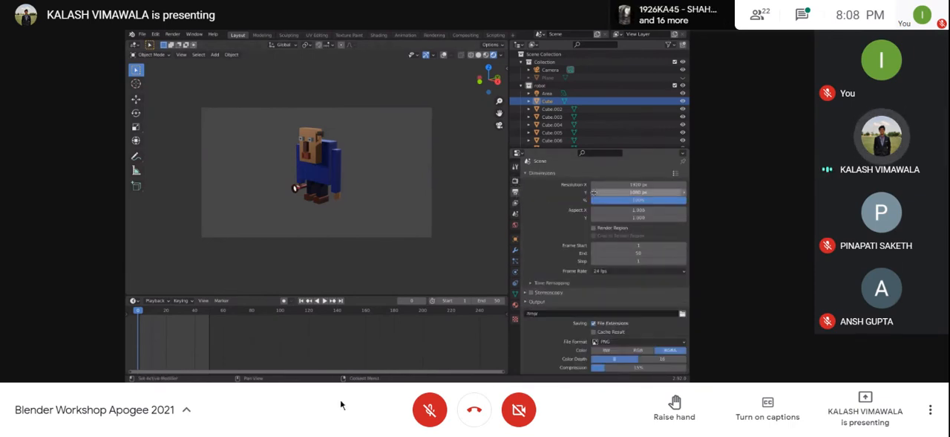
Step: Read the latest Google Meet chat messages, look through the participant list, and close the side panel
left_click(802, 14)
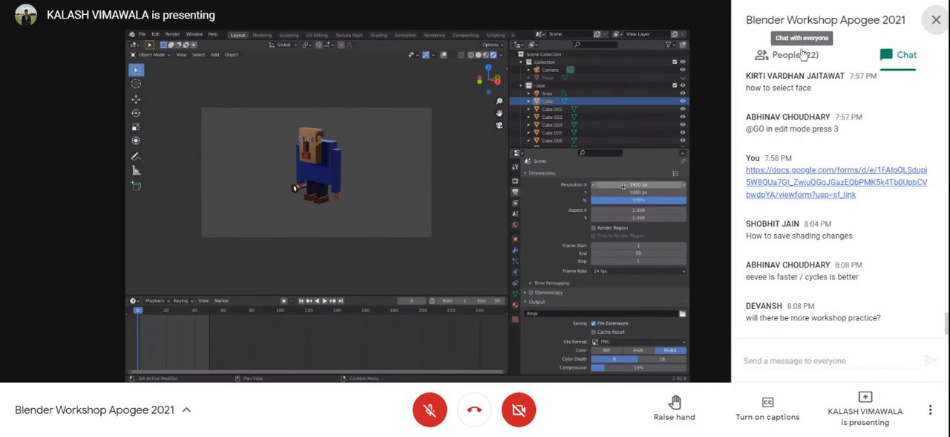
left_click(793, 54)
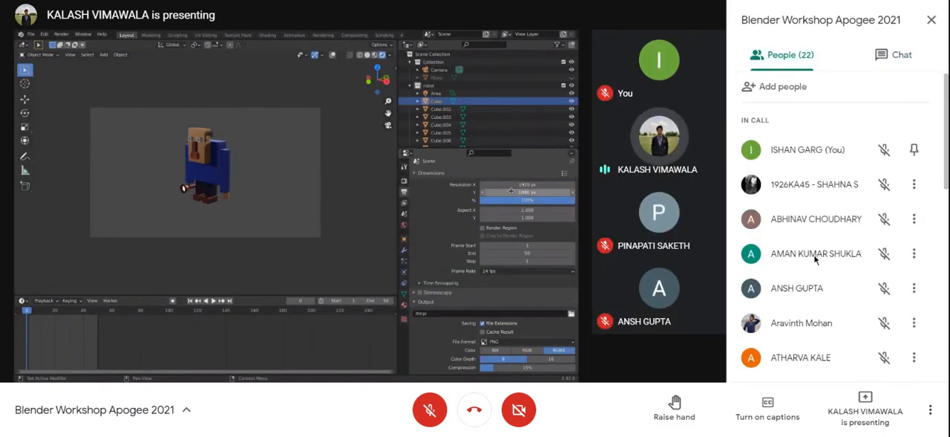
scroll(814, 256, "down", 7)
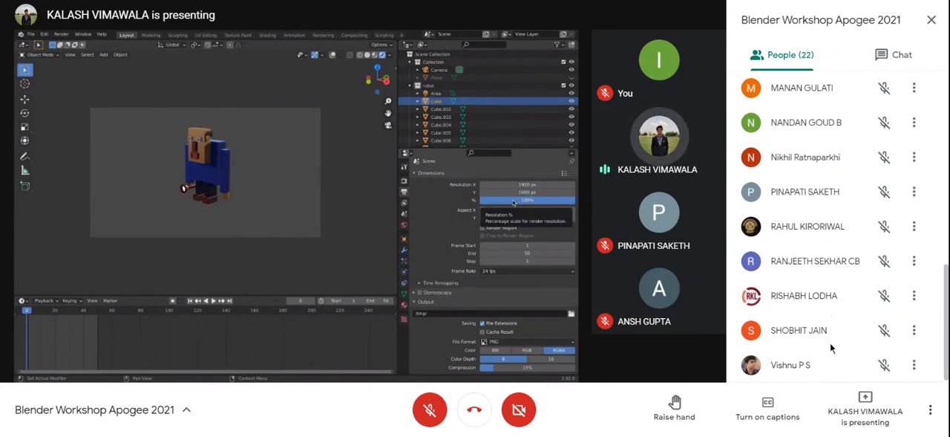
scroll(831, 342, "up", 5)
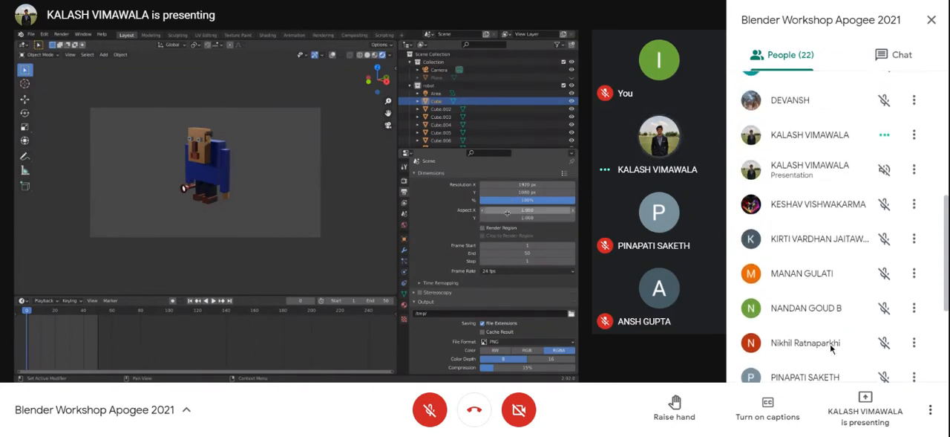
scroll(817, 317, "up", 2)
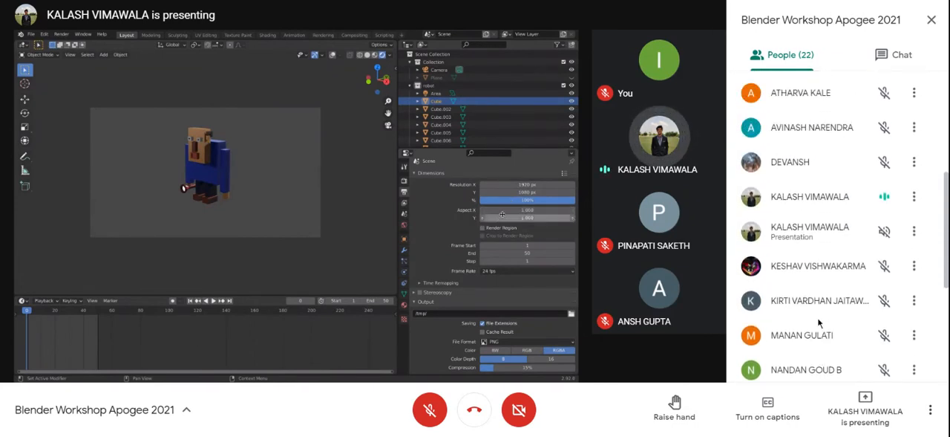
scroll(818, 317, "down", 3)
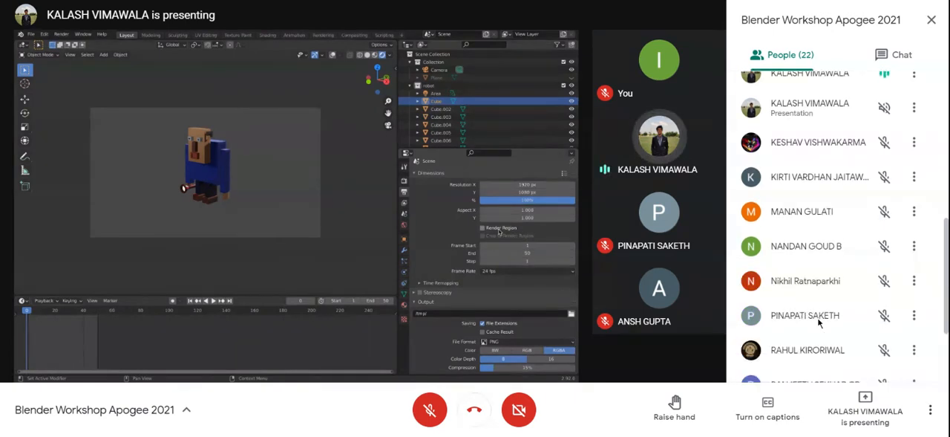
scroll(819, 321, "up", 4)
scroll(819, 321, "up", 3)
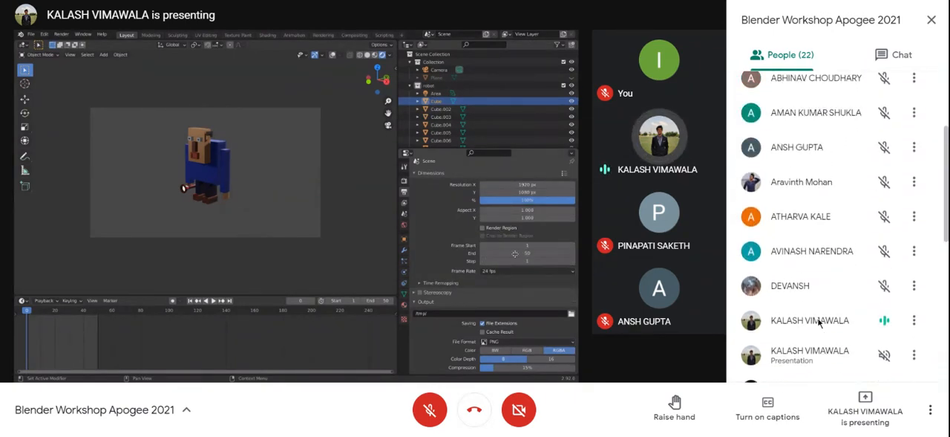
scroll(819, 321, "down", 2)
left_click(931, 20)
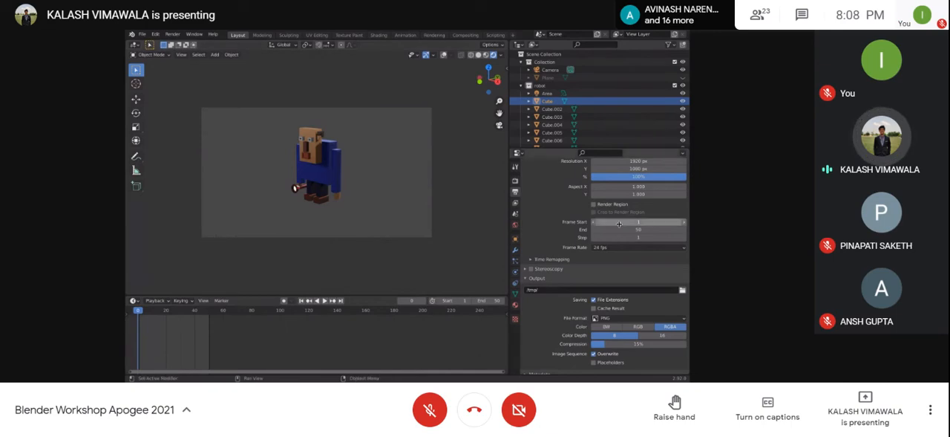
Step: Review the output file settings, then recheck the meeting's chat and updated participant list and close the panel
scroll(572, 251, "down", 1)
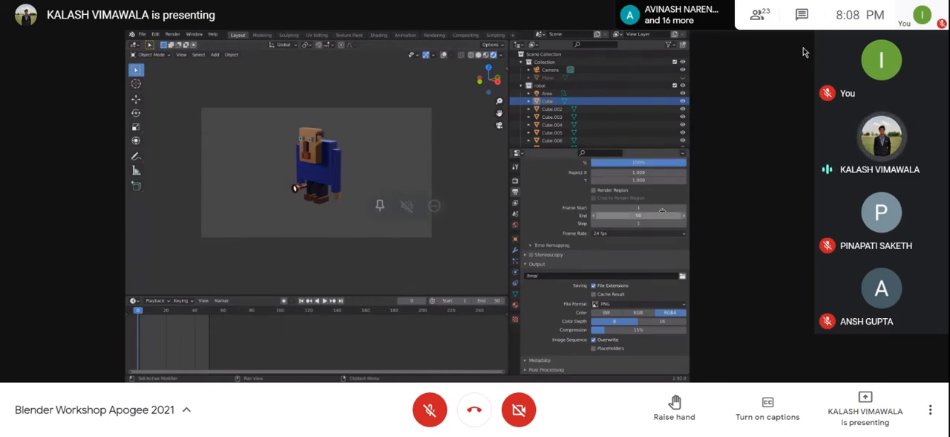
left_click(802, 15)
scroll(829, 151, "up", 3)
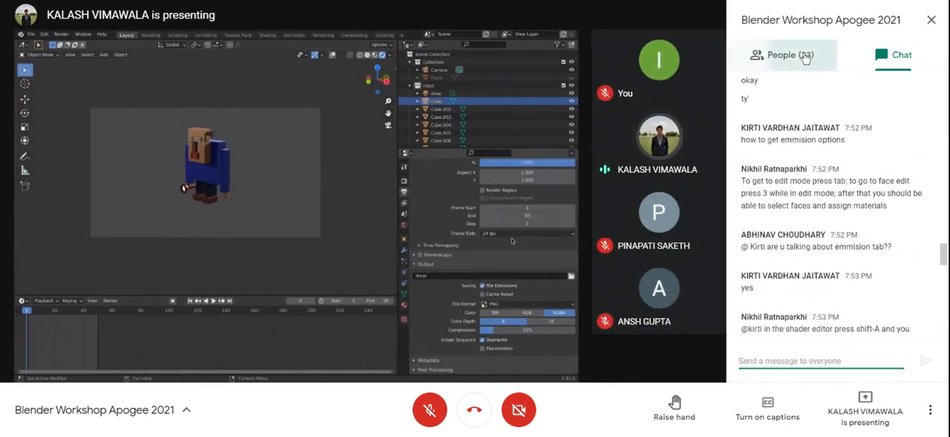
left_click(787, 54)
scroll(832, 273, "down", 2)
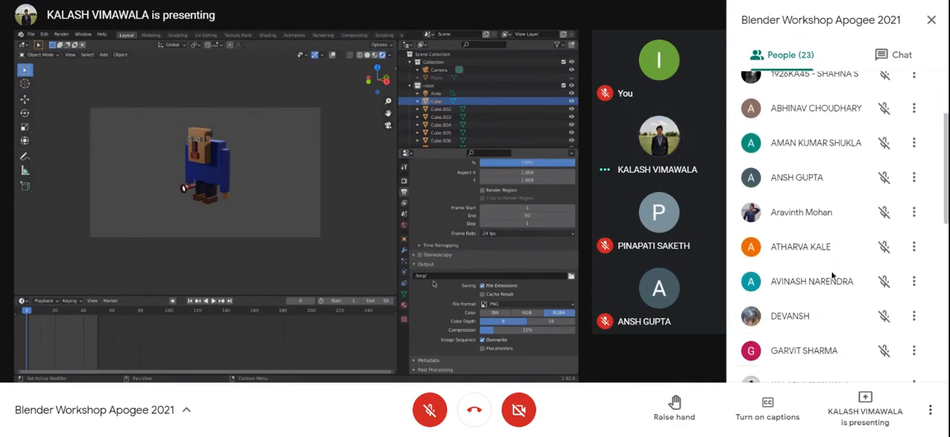
scroll(829, 294, "up", 3)
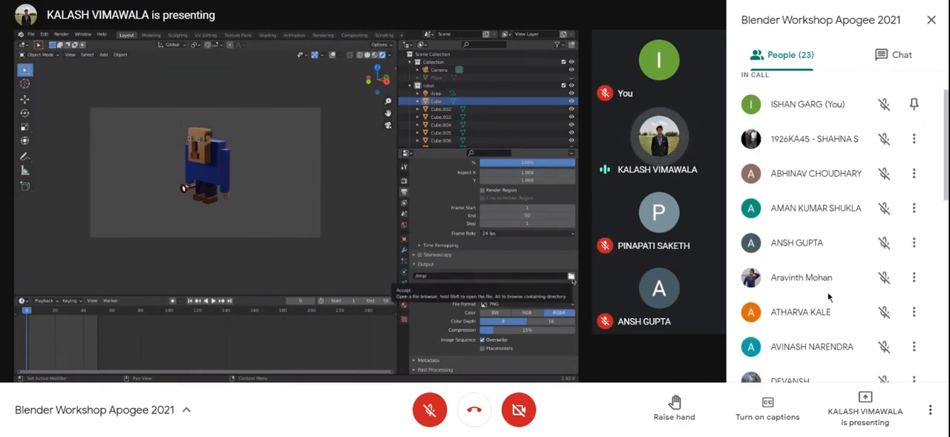
scroll(828, 291, "down", 6)
scroll(821, 269, "down", 3)
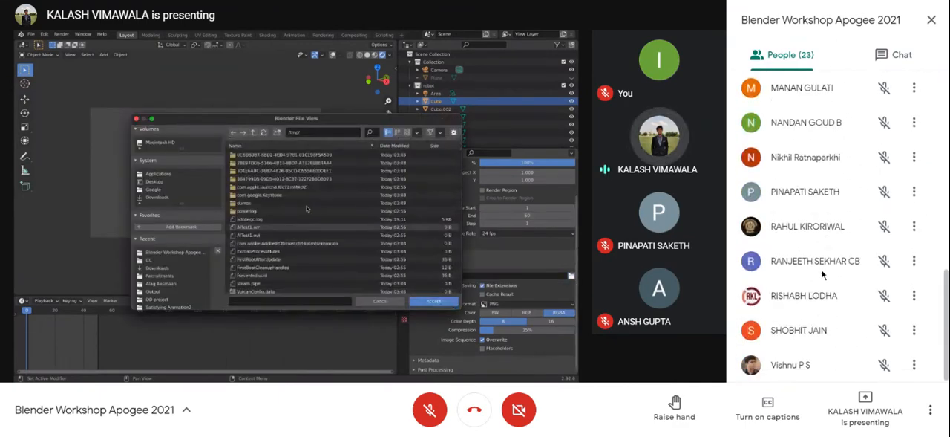
scroll(821, 269, "up", 4)
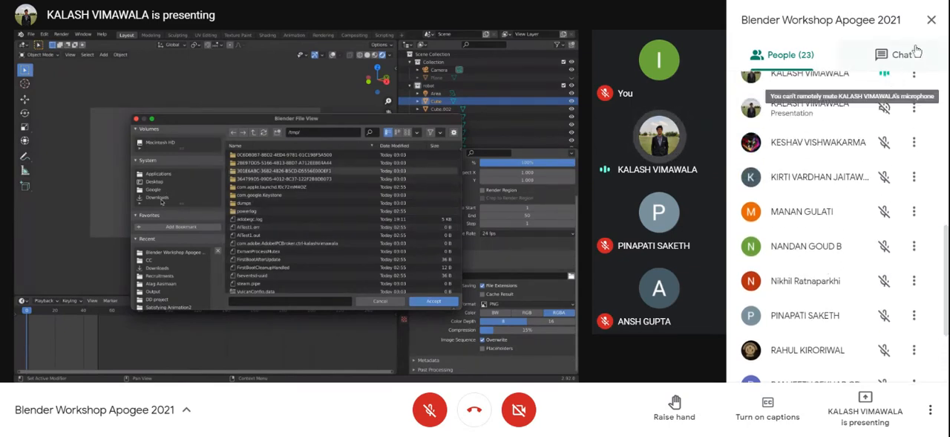
left_click(931, 19)
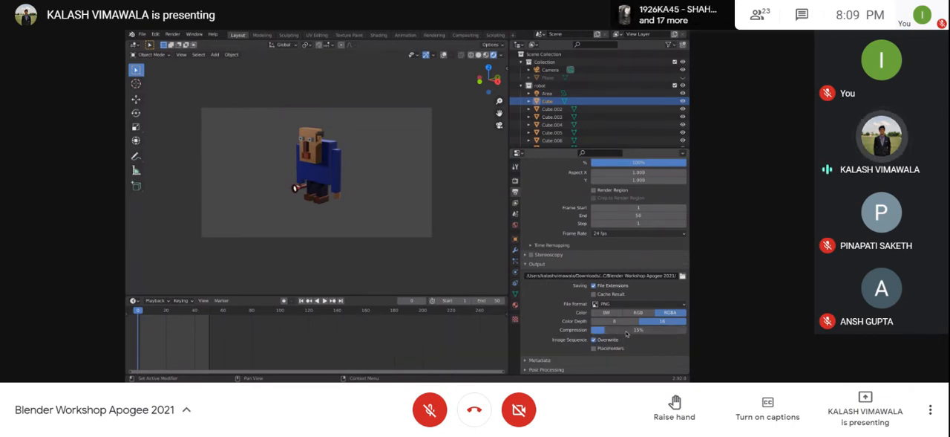
Step: Render a still image of the active scene, inspect the robot and floor in the result, and close the render window
mouse_move(628, 333)
left_mouse_down()
mouse_move(681, 332)
mouse_move(625, 331)
left_mouse_up()
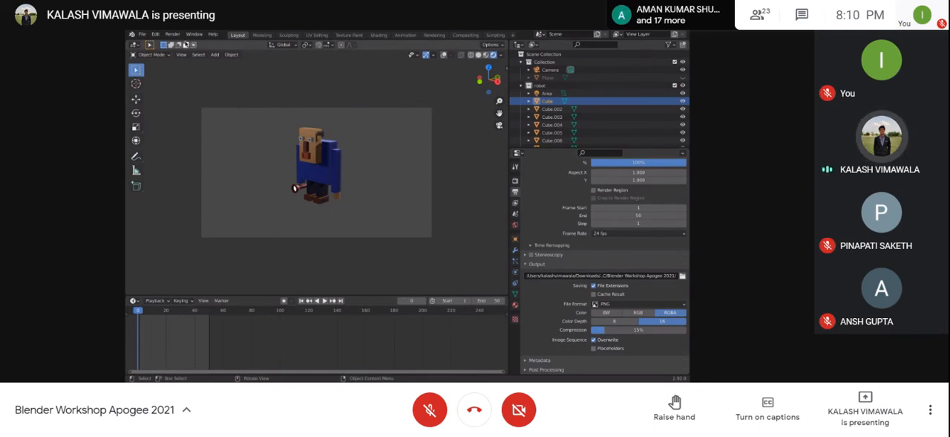
left_click(178, 34)
left_click(184, 135)
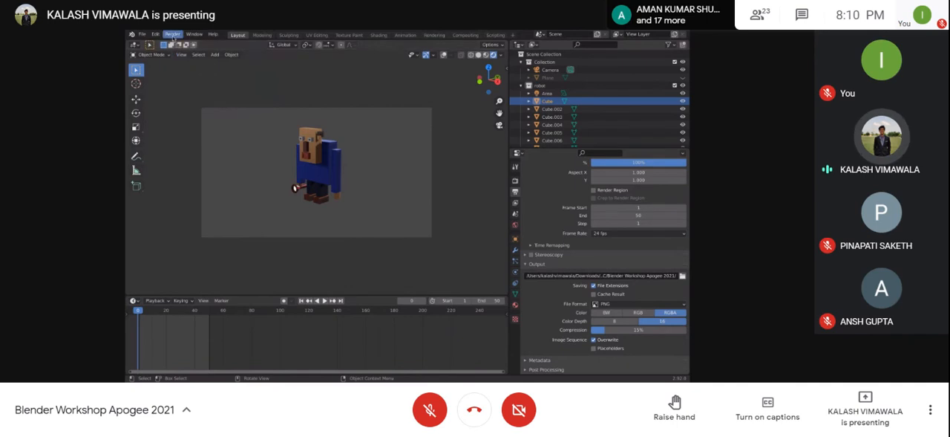
left_click(172, 34)
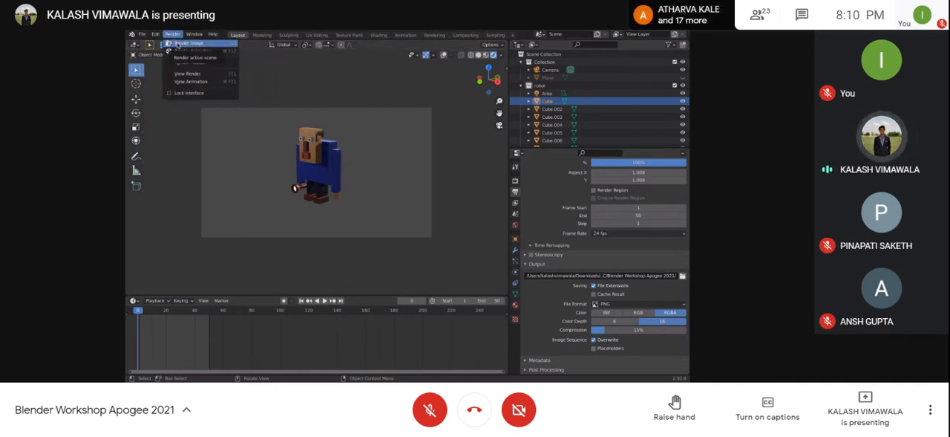
left_click(177, 44)
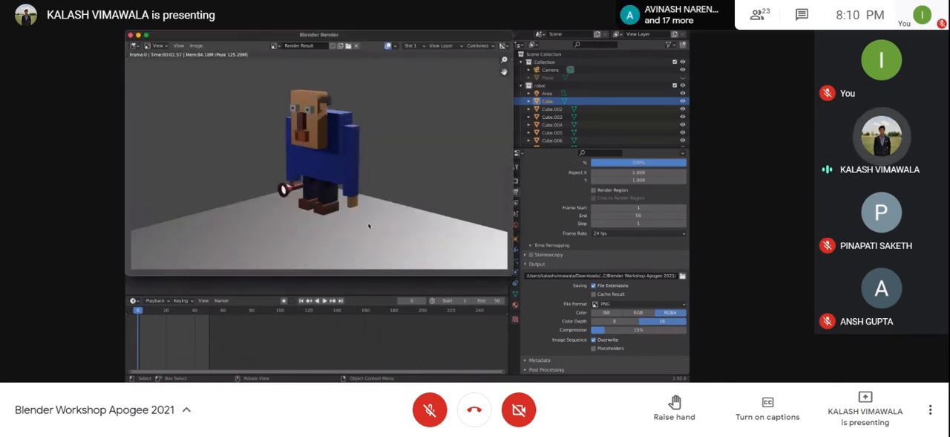
left_click_drag(223, 35, 294, 58)
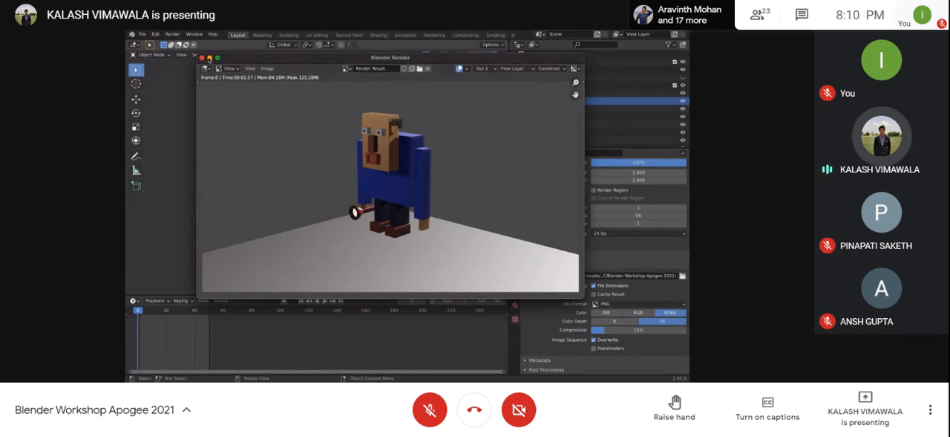
left_click(201, 57)
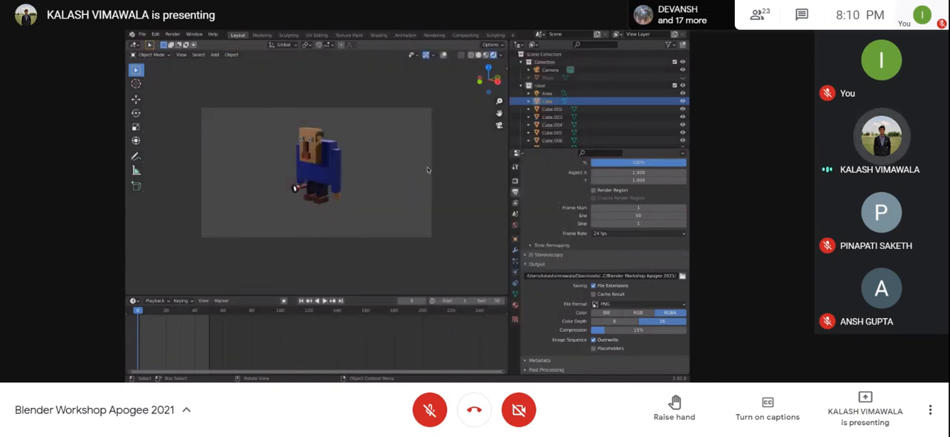
Step: Toggle the floor Plane's viewport visibility to compare it with the render, and leave the Plane shown
left_click(683, 78)
left_click(683, 78)
left_click(683, 78)
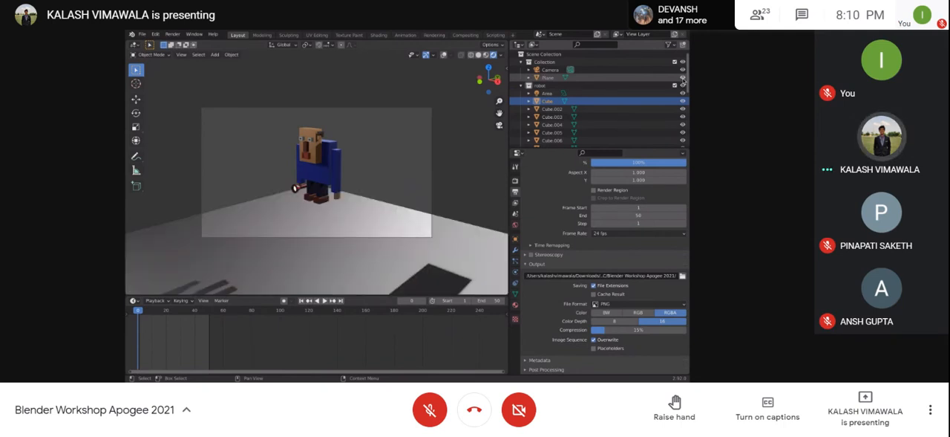
left_click(683, 78)
left_click(683, 78)
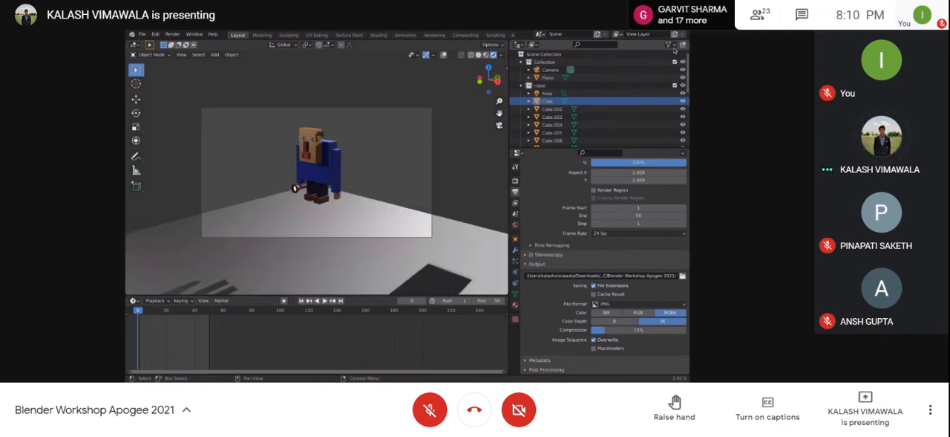
Step: Enable the render-visibility restriction toggle in the Outliner filter so each object has its own render control
left_click(670, 44)
left_click(674, 48)
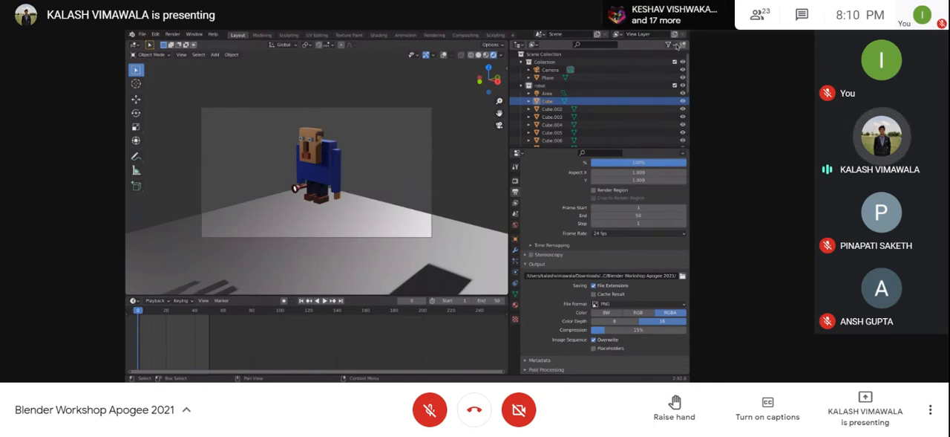
left_click(671, 46)
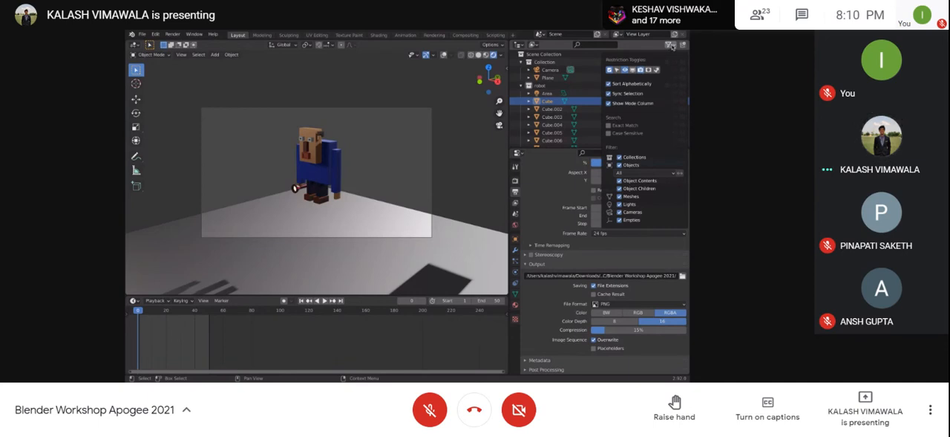
left_click(673, 46)
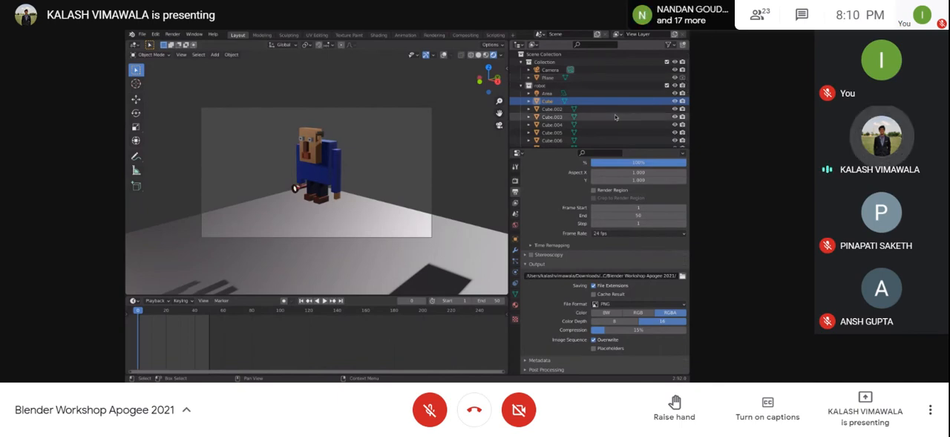
Step: Render a still image of the scene, check whether the floor Plane appears, select the robot collection, and close the render window
key("F12")
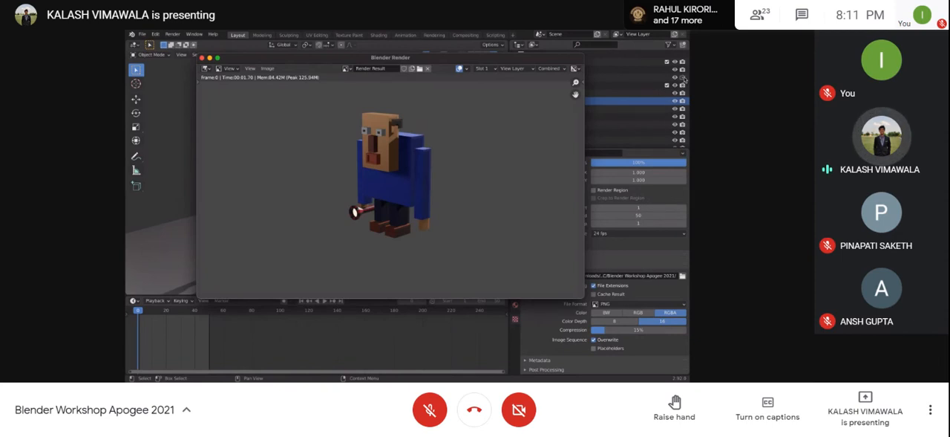
left_click(626, 86)
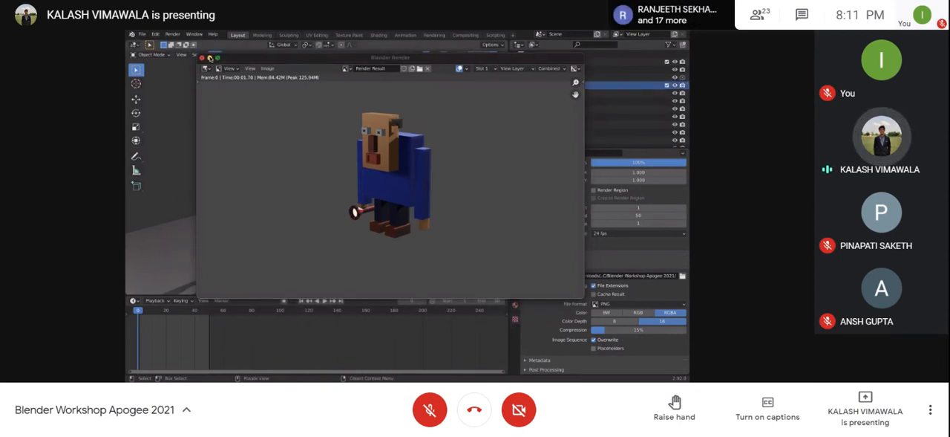
left_click(206, 57)
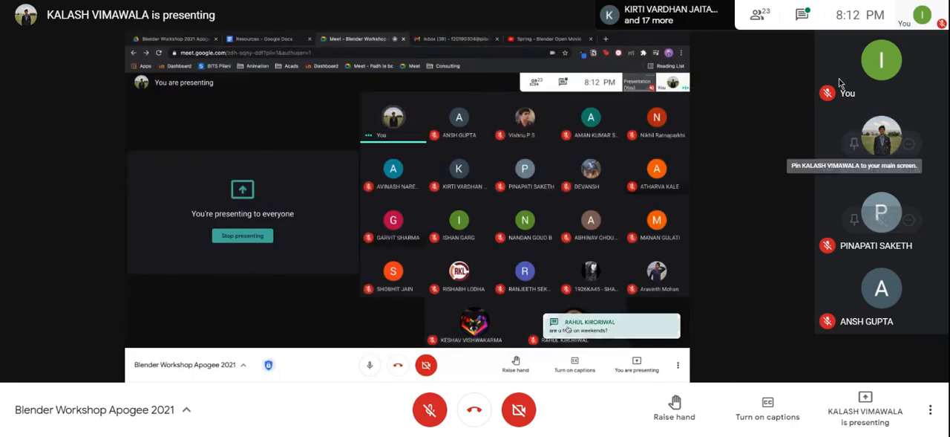
Step: Open the Google Meet chat and send everyone the copied list of workshop contacts' names, phone numbers and e-mail addresses
left_click(802, 14)
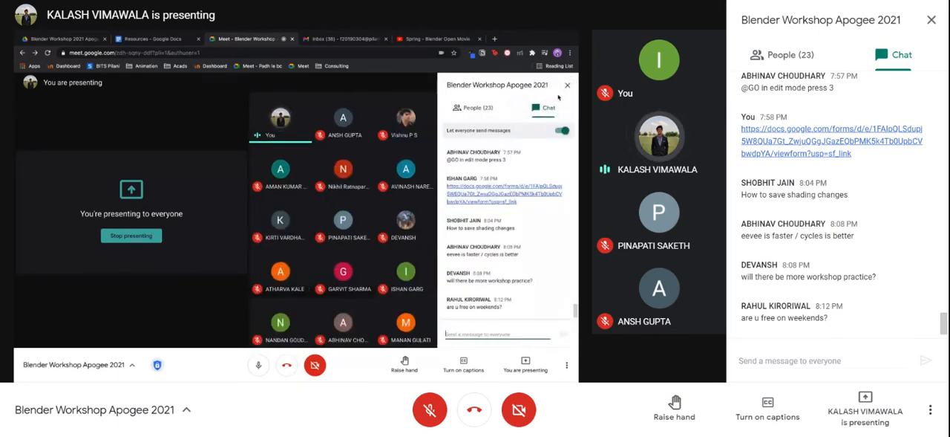
key("alt+Tab")
key("ctrl+v")
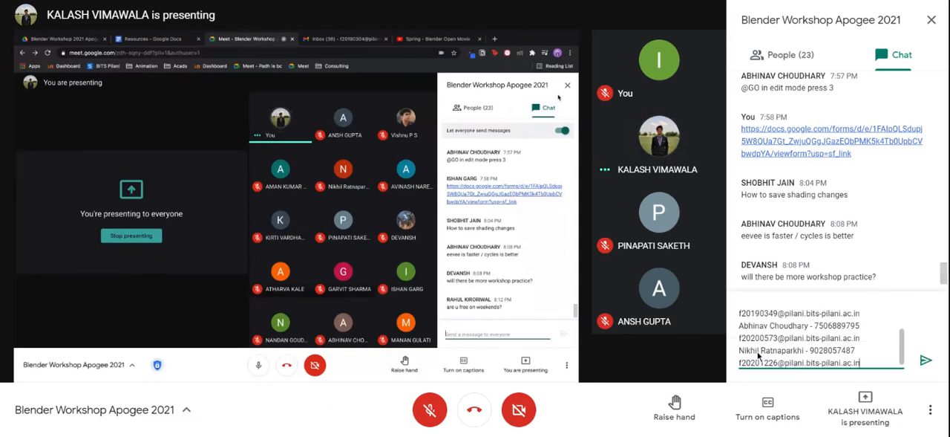
key("Return")
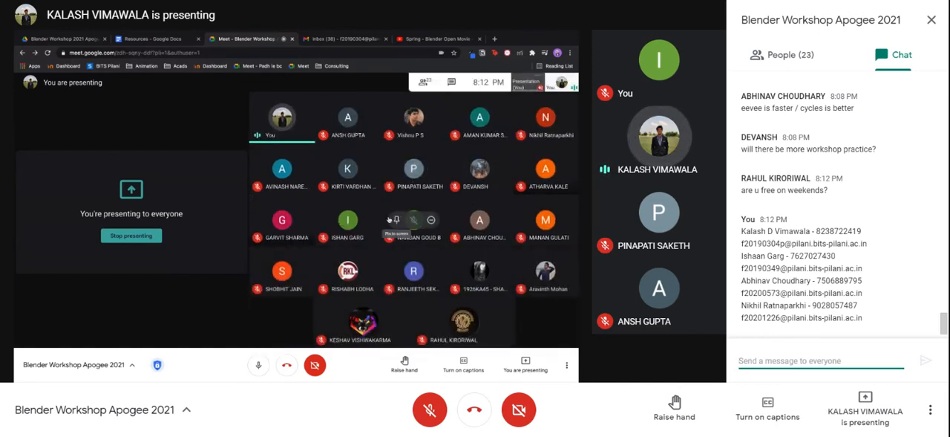
Step: Paste the Google Forms feedback link into a new chat message and start a new line below it
left_click(184, 435)
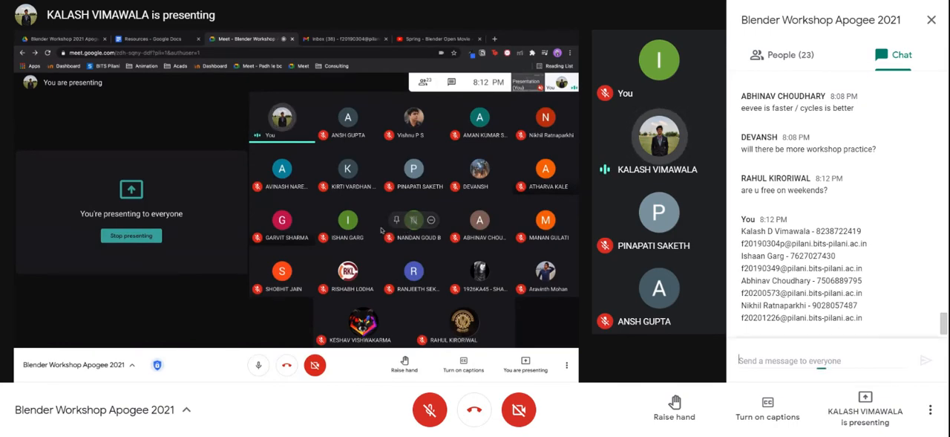
left_click(817, 361)
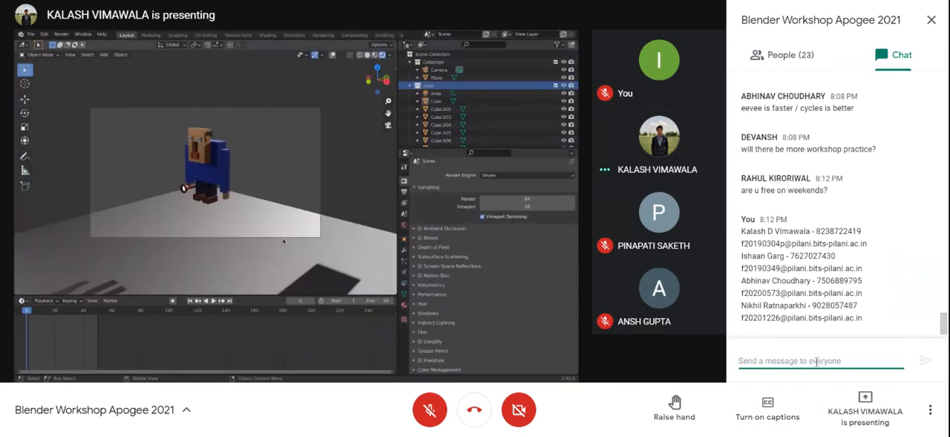
type("https://docs.google.com/forms/d/e/1FAIpQLSdupj5W8QUa7Gt_ZwjuQGgJGazEQbPMK5k4Tb0UpbCVbwdpYA/viewform?usp=sf_link")
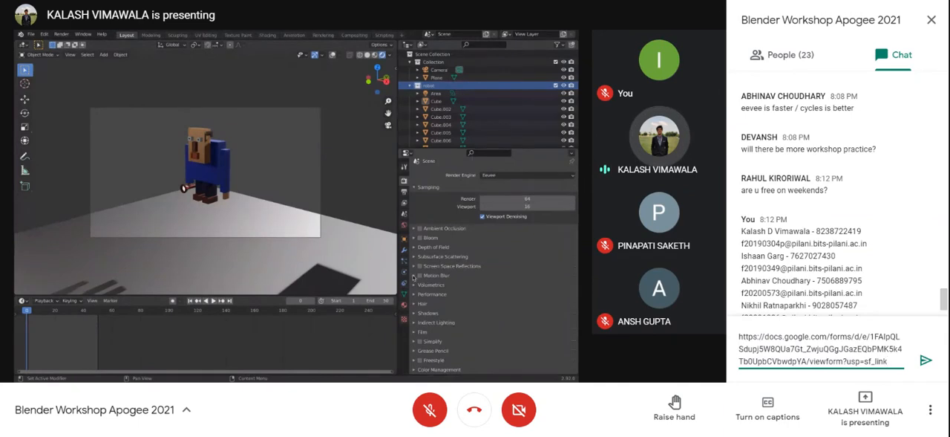
key("shift+Return")
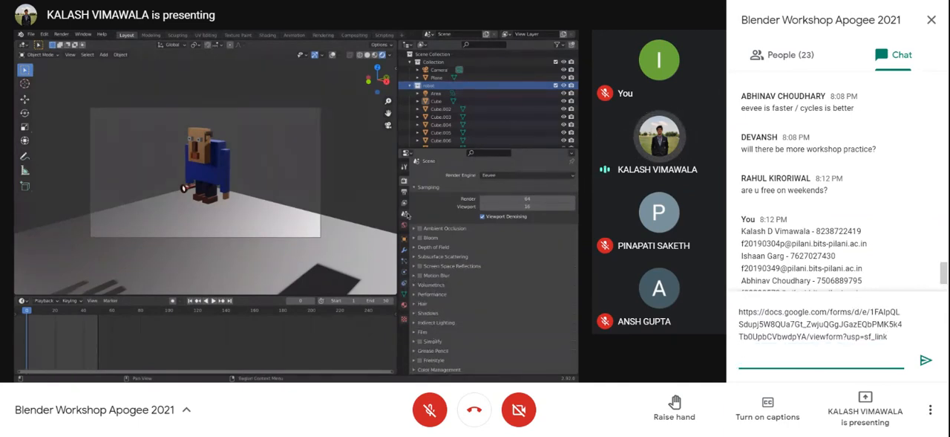
type("Guys f")
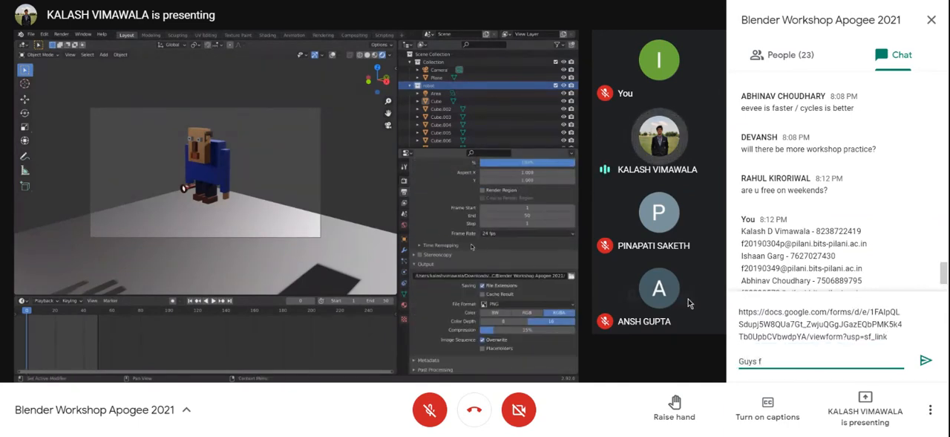
left_click(159, 435)
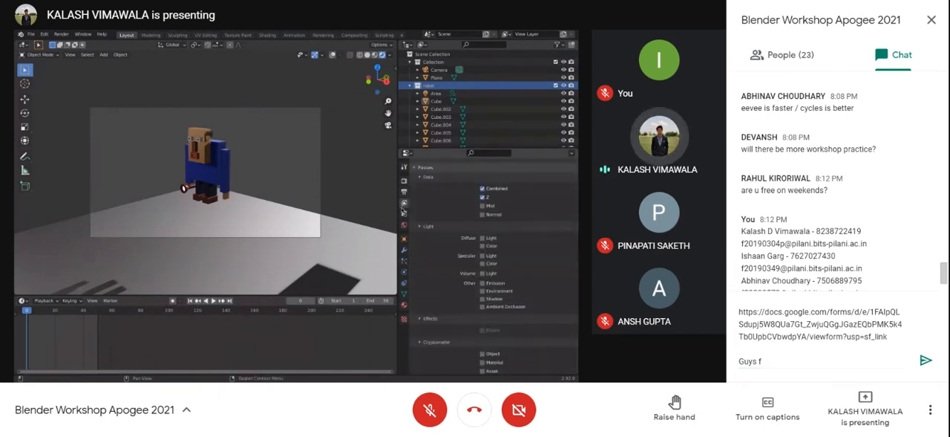
key("alt+Tab")
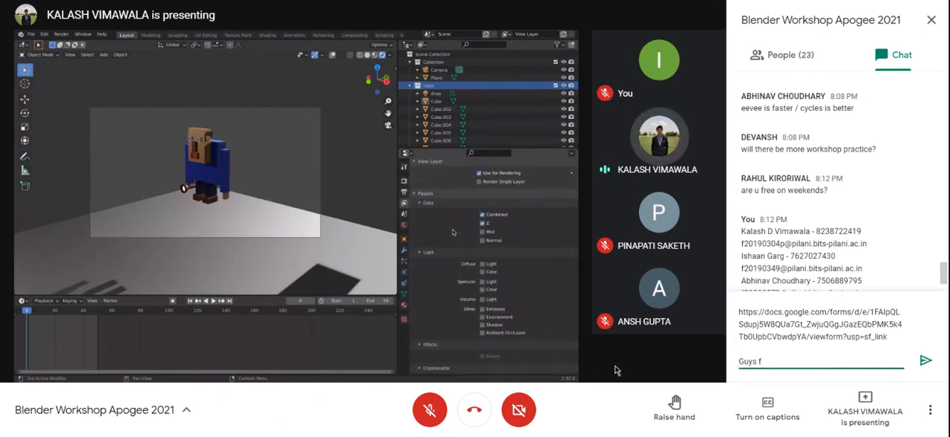
type("ill the")
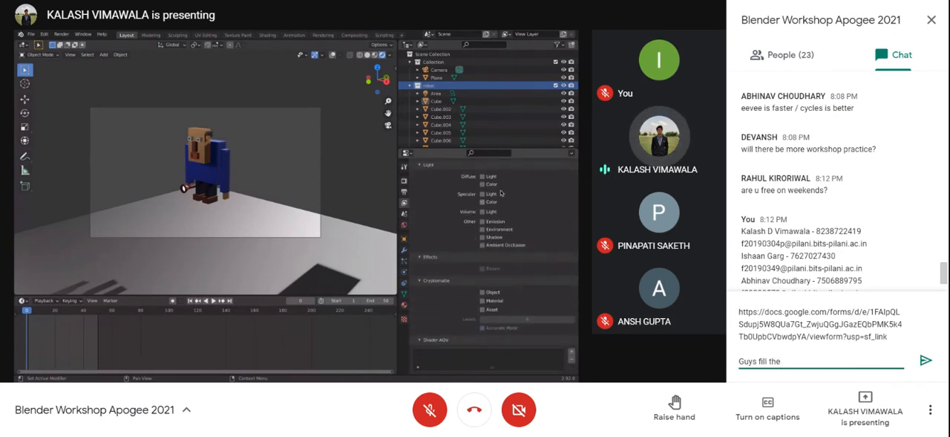
key("BackSpace")
key("BackSpace")
key("BackSpace")
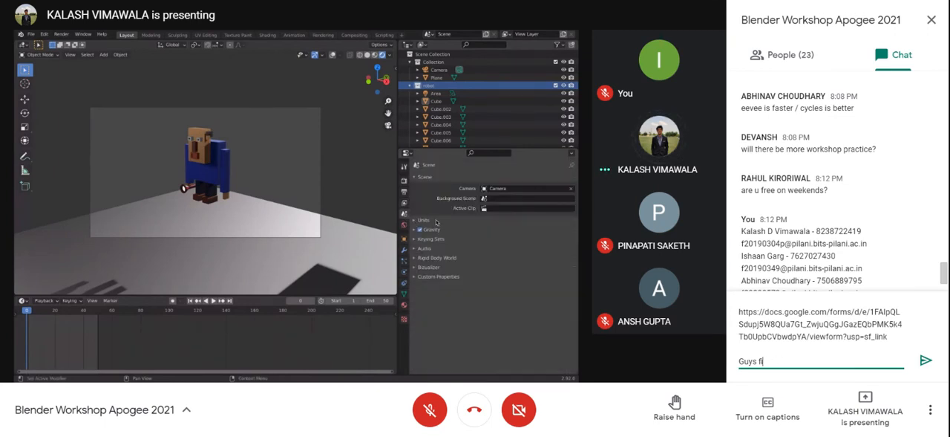
key("BackSpace")
key("BackSpace")
type("fil")
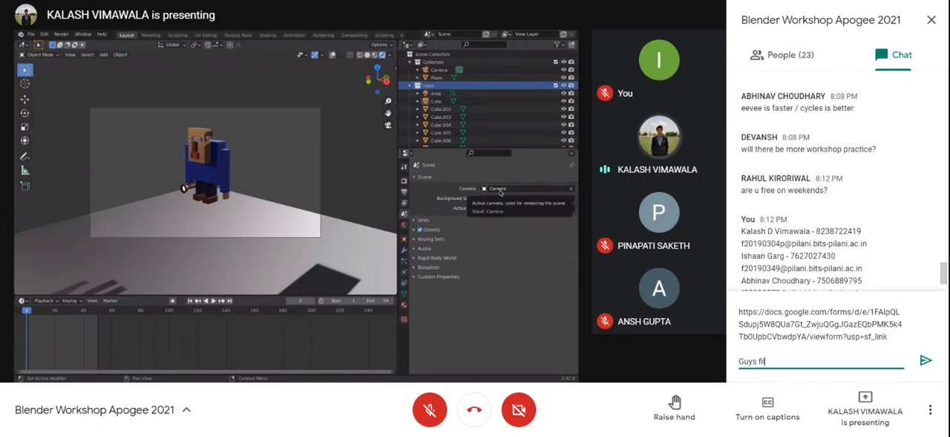
type("l the feed")
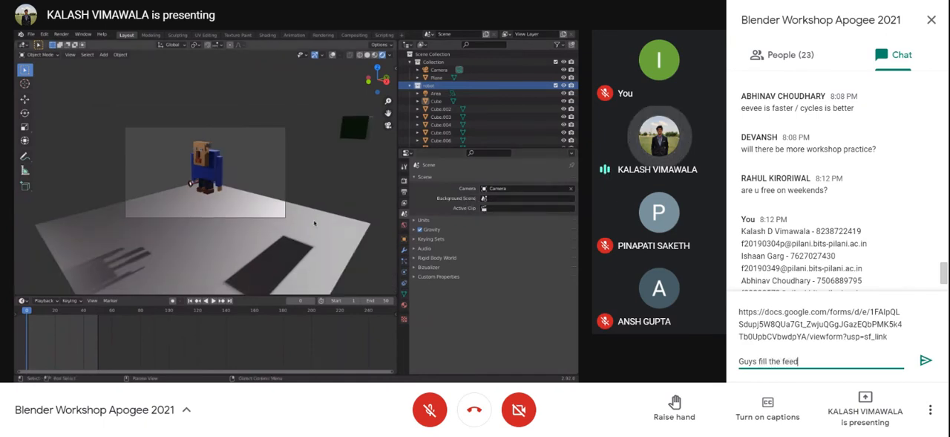
type("back form")
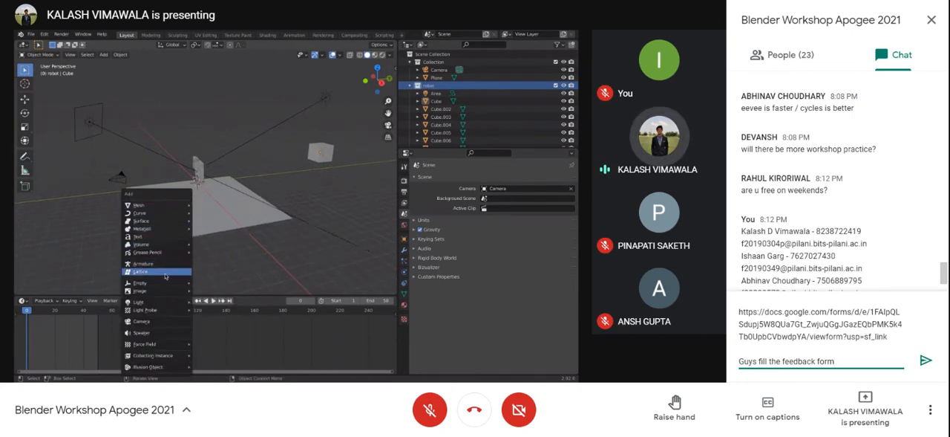
key("BackSpace")
key("BackSpace")
key("BackSpace")
key("BackSpace")
key("BackSpace")
key("BackSpace")
key("BackSpace")
key("BackSpace")
key("BackSpace")
key("BackSpace")
key("BackSpace")
key("BackSpace")
key("BackSpace")
key("BackSpace")
key("BackSpace")
key("BackSpace")
key("BackSpace")
key("BackSpace")
key("BackSpace")
key("BackSpace")
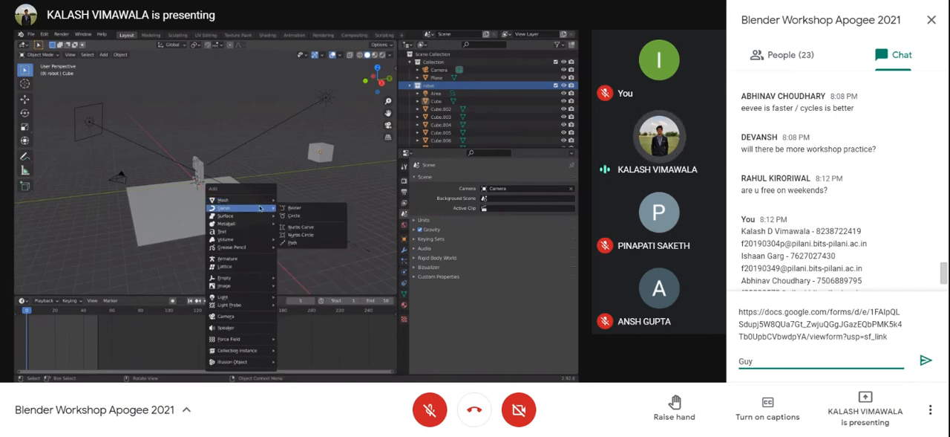
key("BackSpace")
key("BackSpace")
key("BackSpace")
Step: Label the pasted link "Feedback form", send the message to everyone, and close the chat panel
type("Feed")
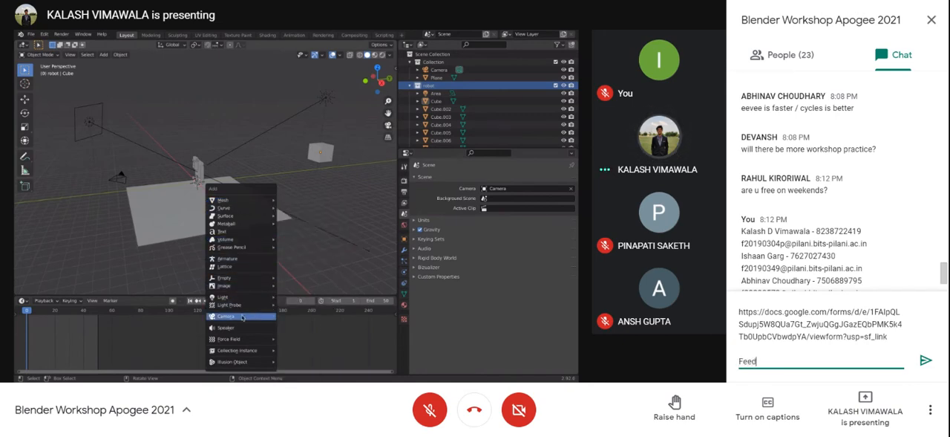
type("back form")
key("Return")
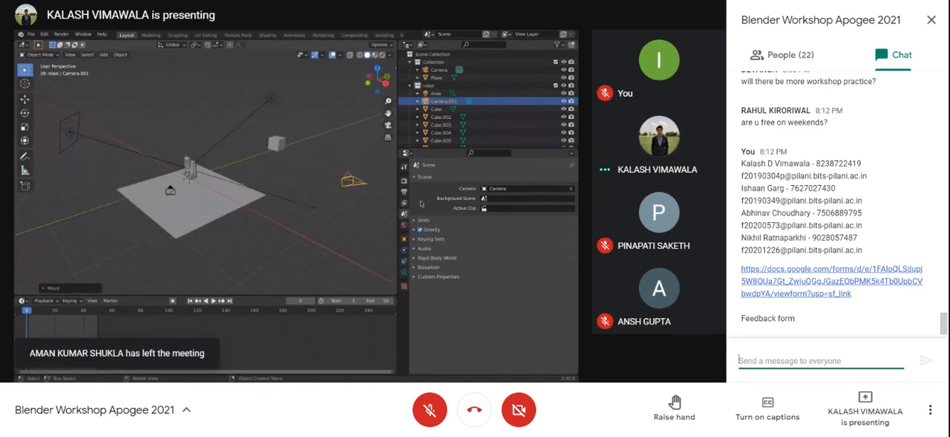
left_click(931, 21)
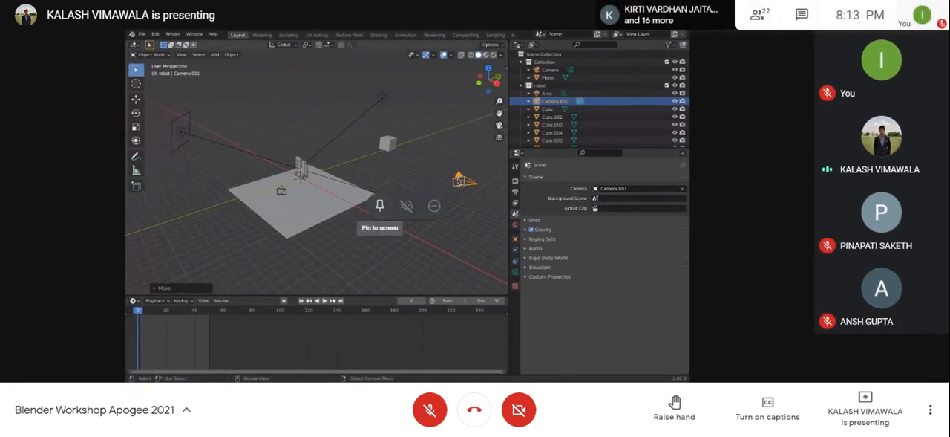